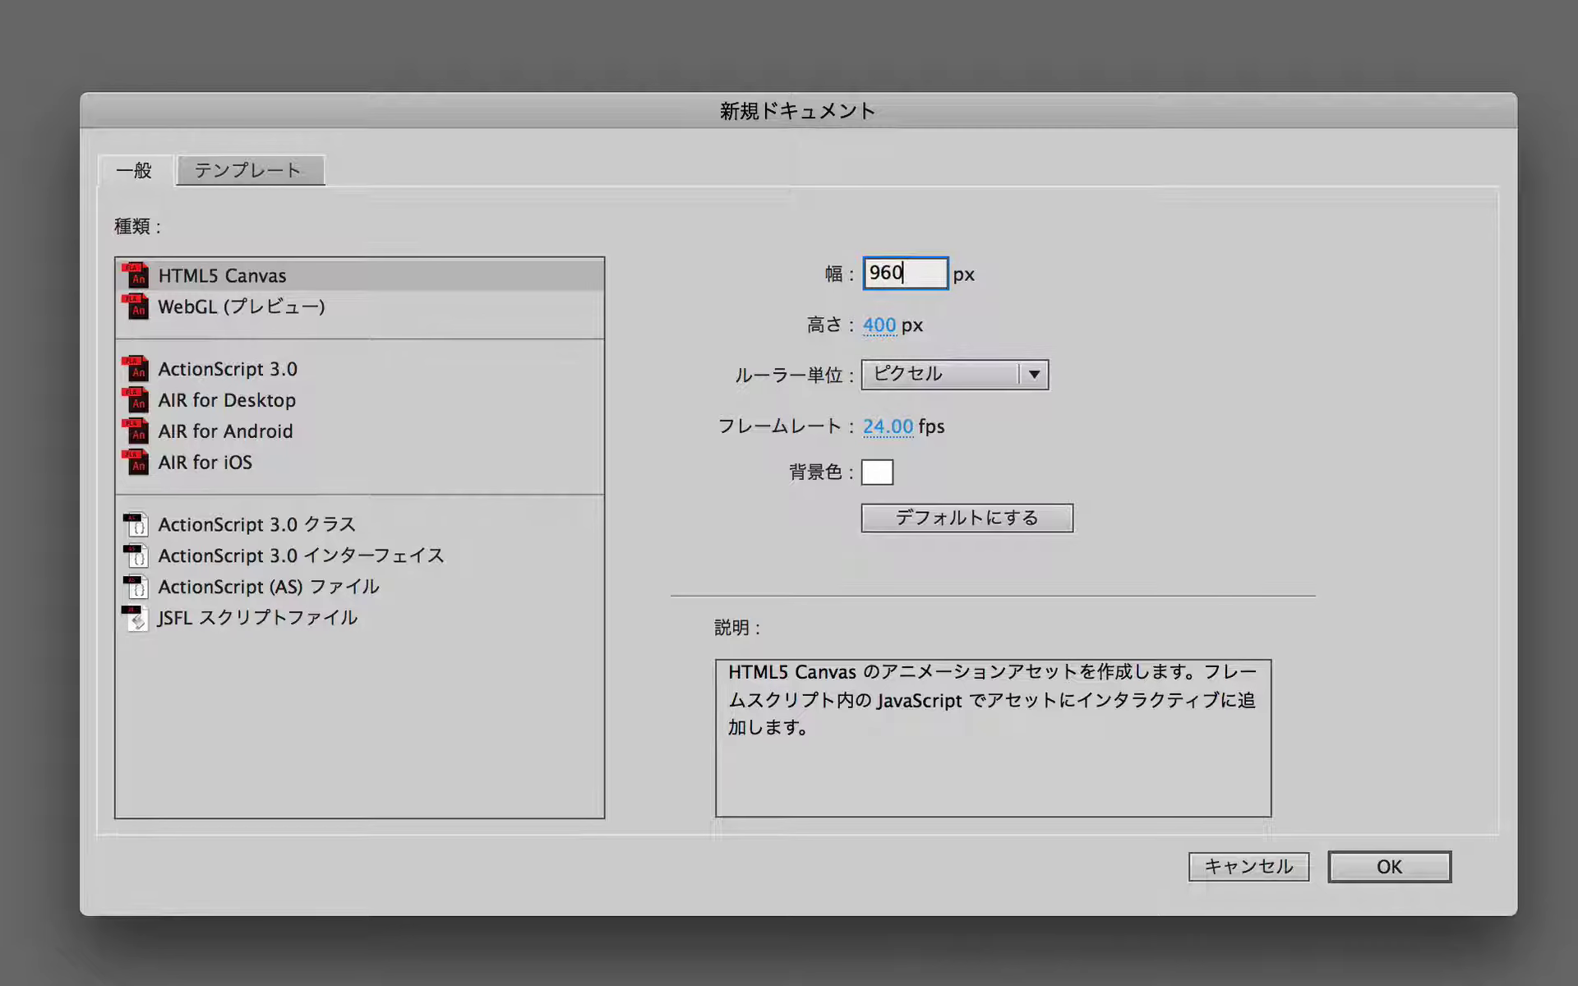
- Create the HTML5 Canvas document with a height of 640 px and a frame rate of 30 fps
key(Tab)
text(640)
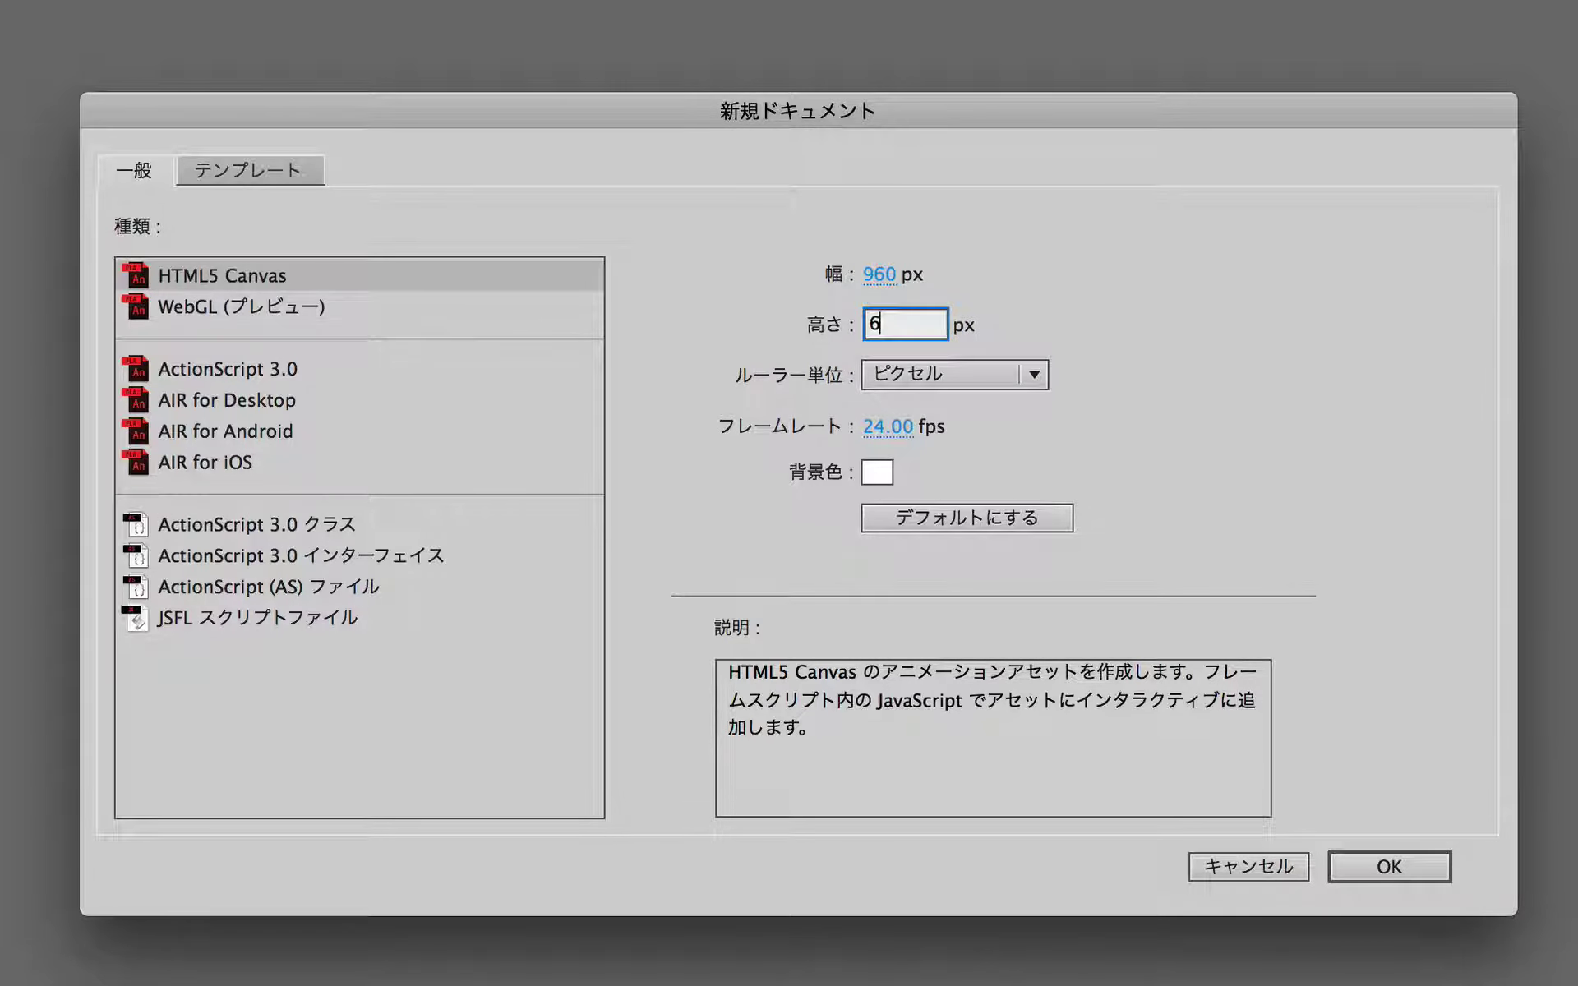
key(Tab)
key(Tab)
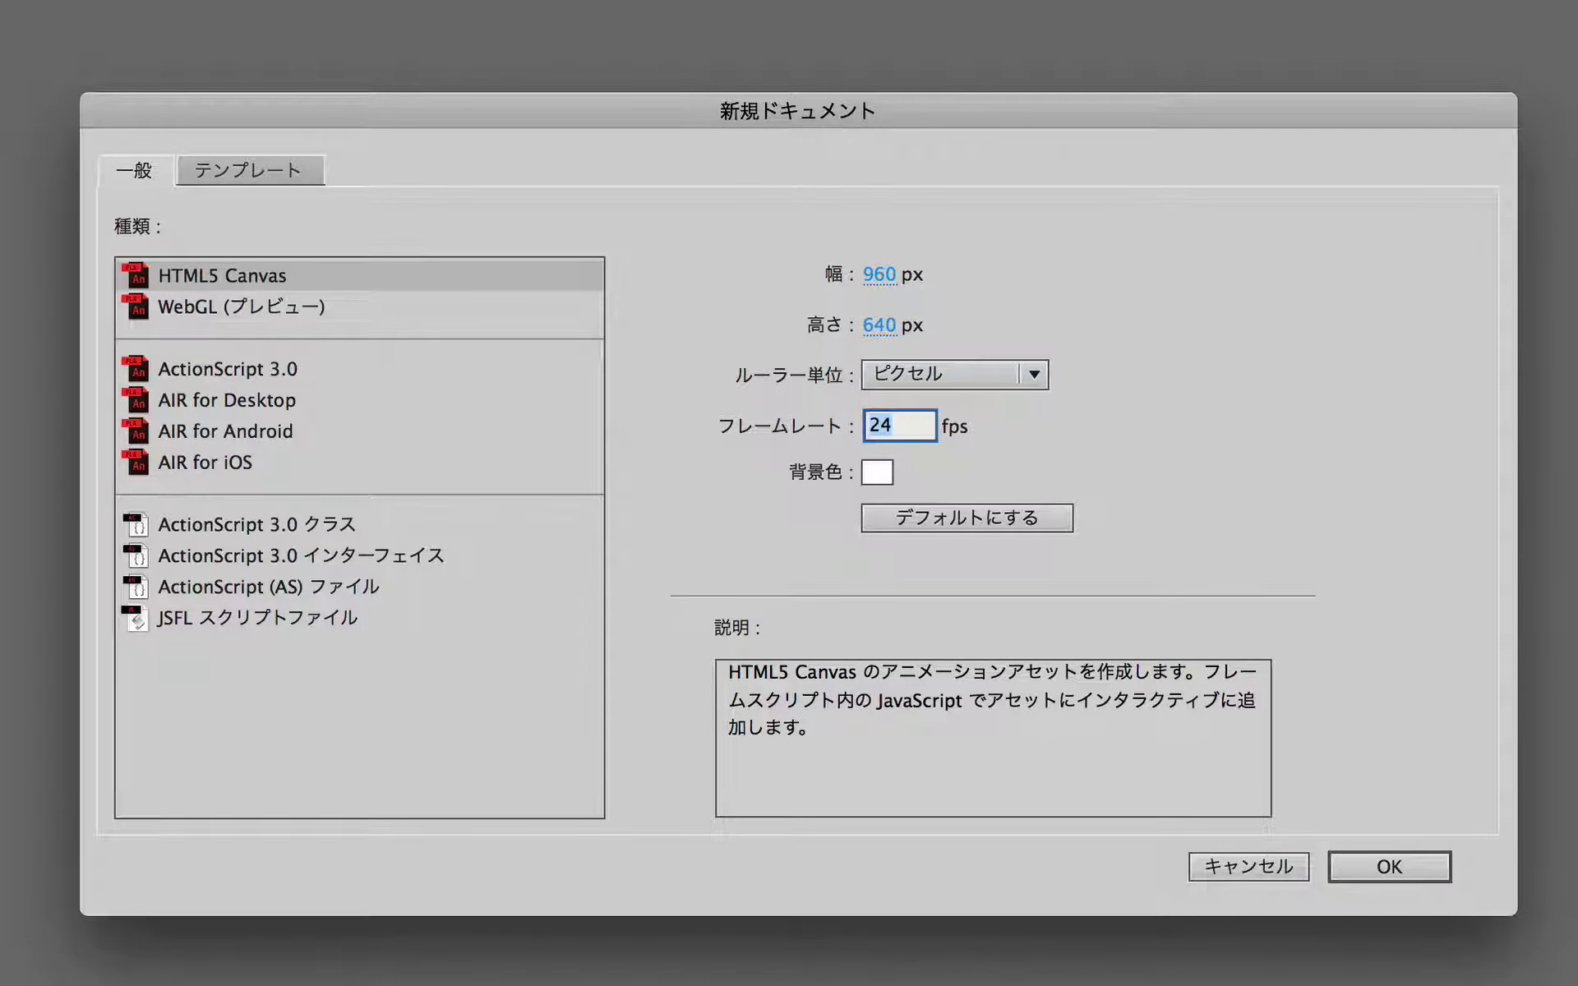
text(30)
key(Tab)
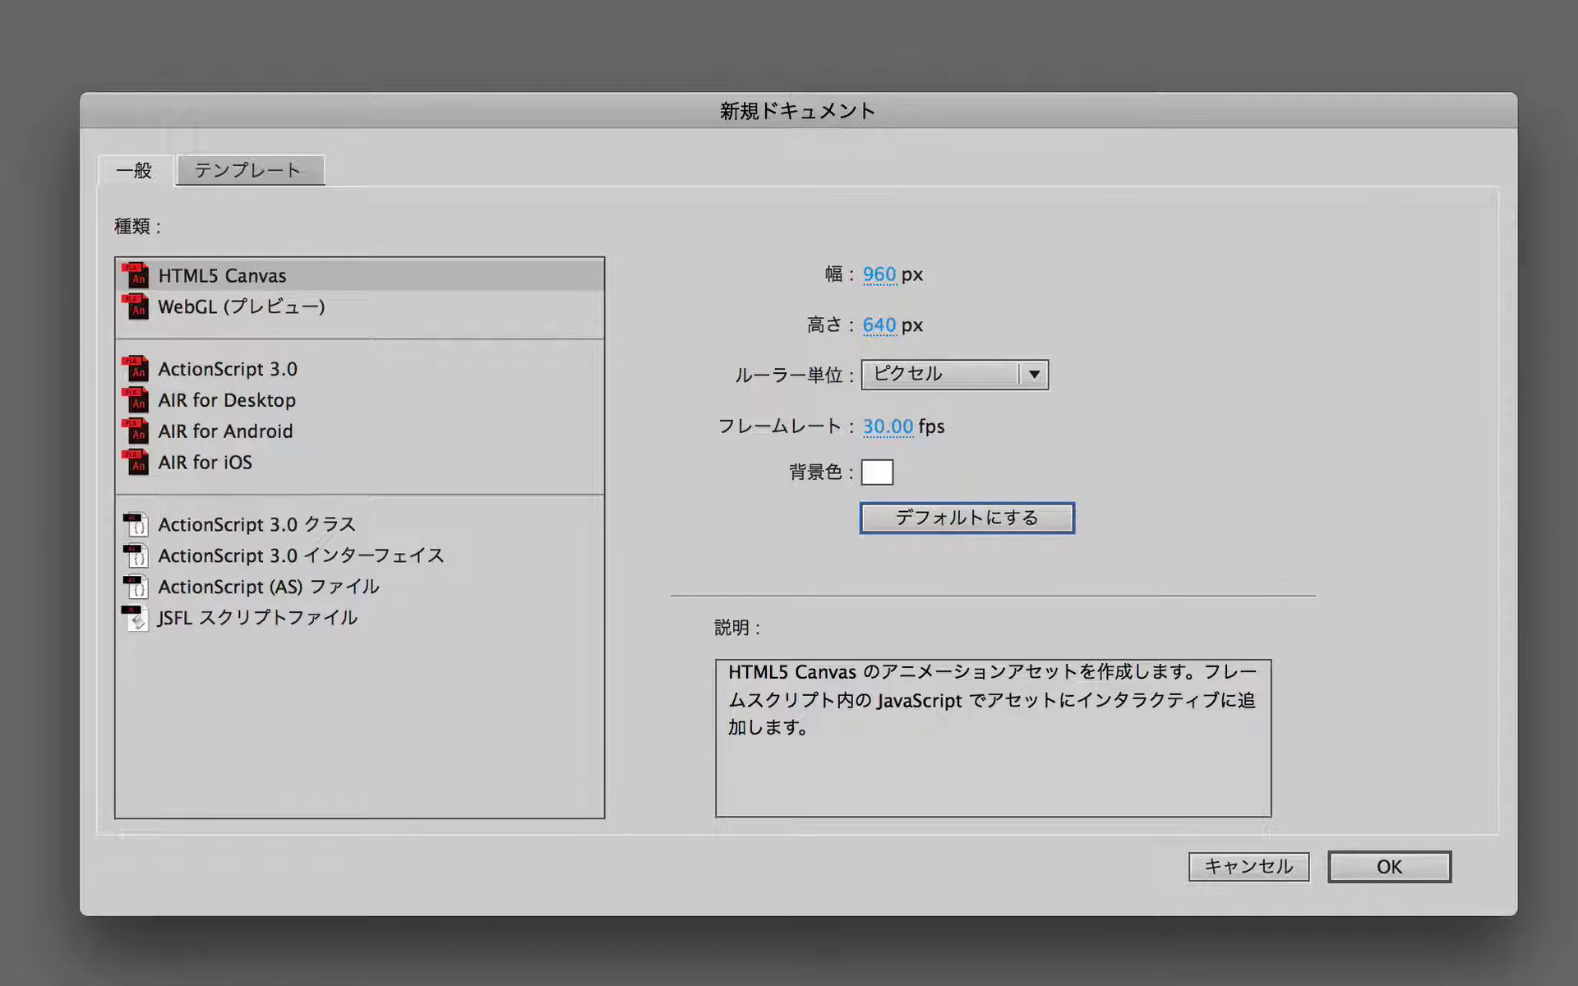
click(1368, 858)
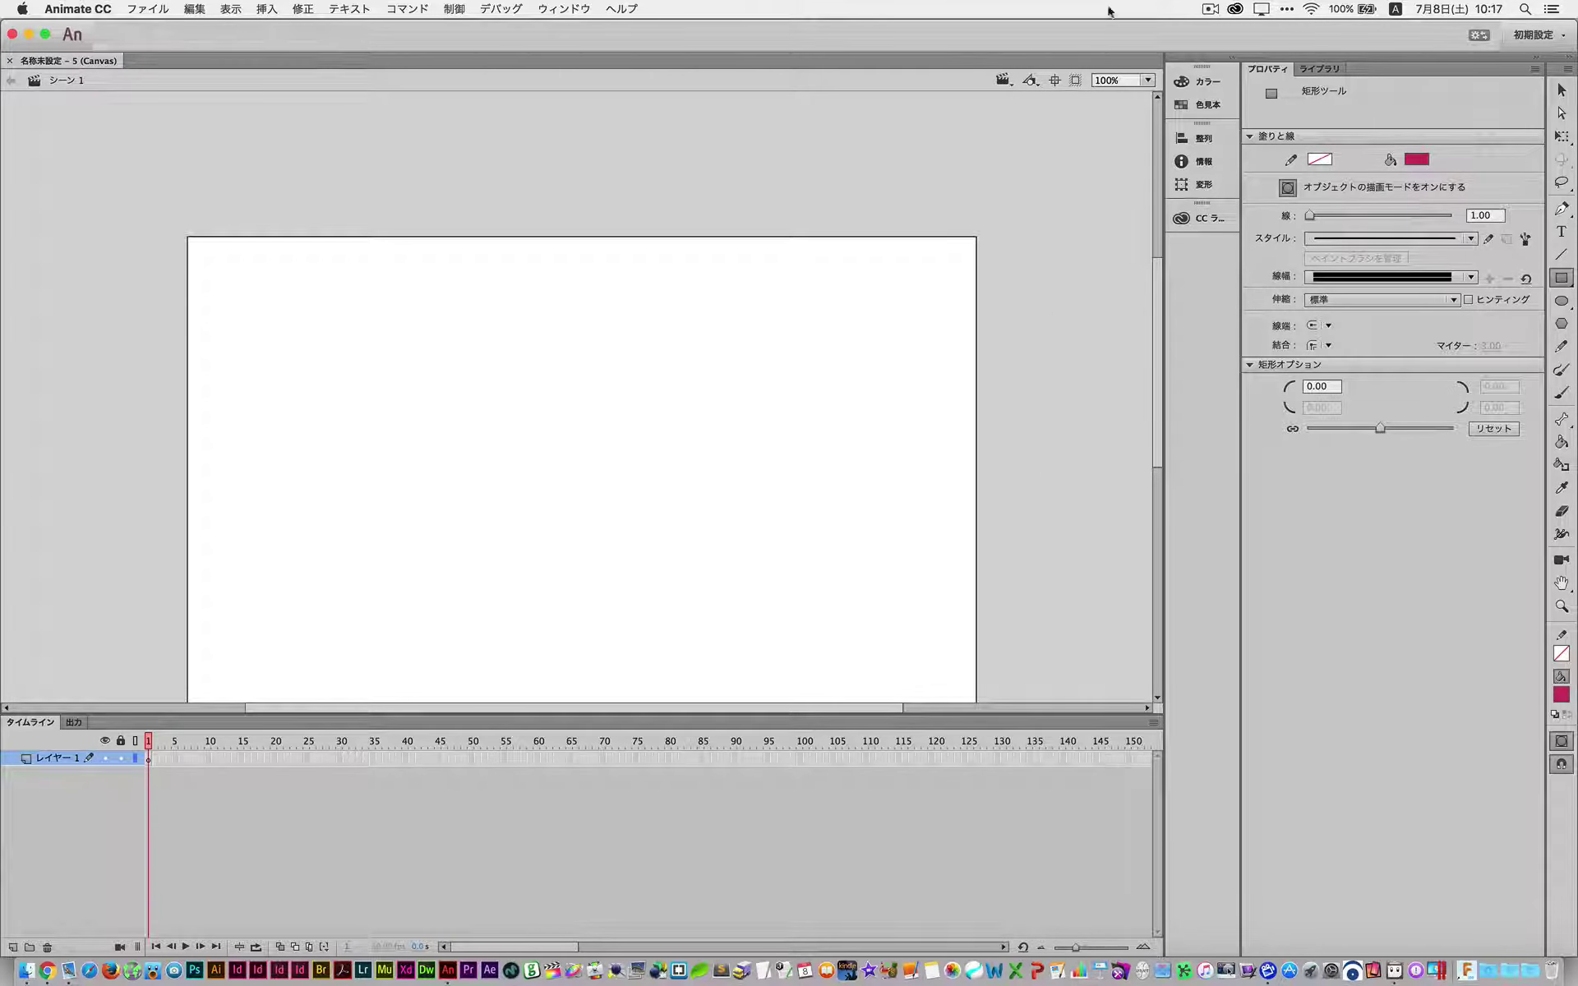
- Draw a square about 197 px wide on the left half of the stage, filled with blue #3366CC
click(1149, 83)
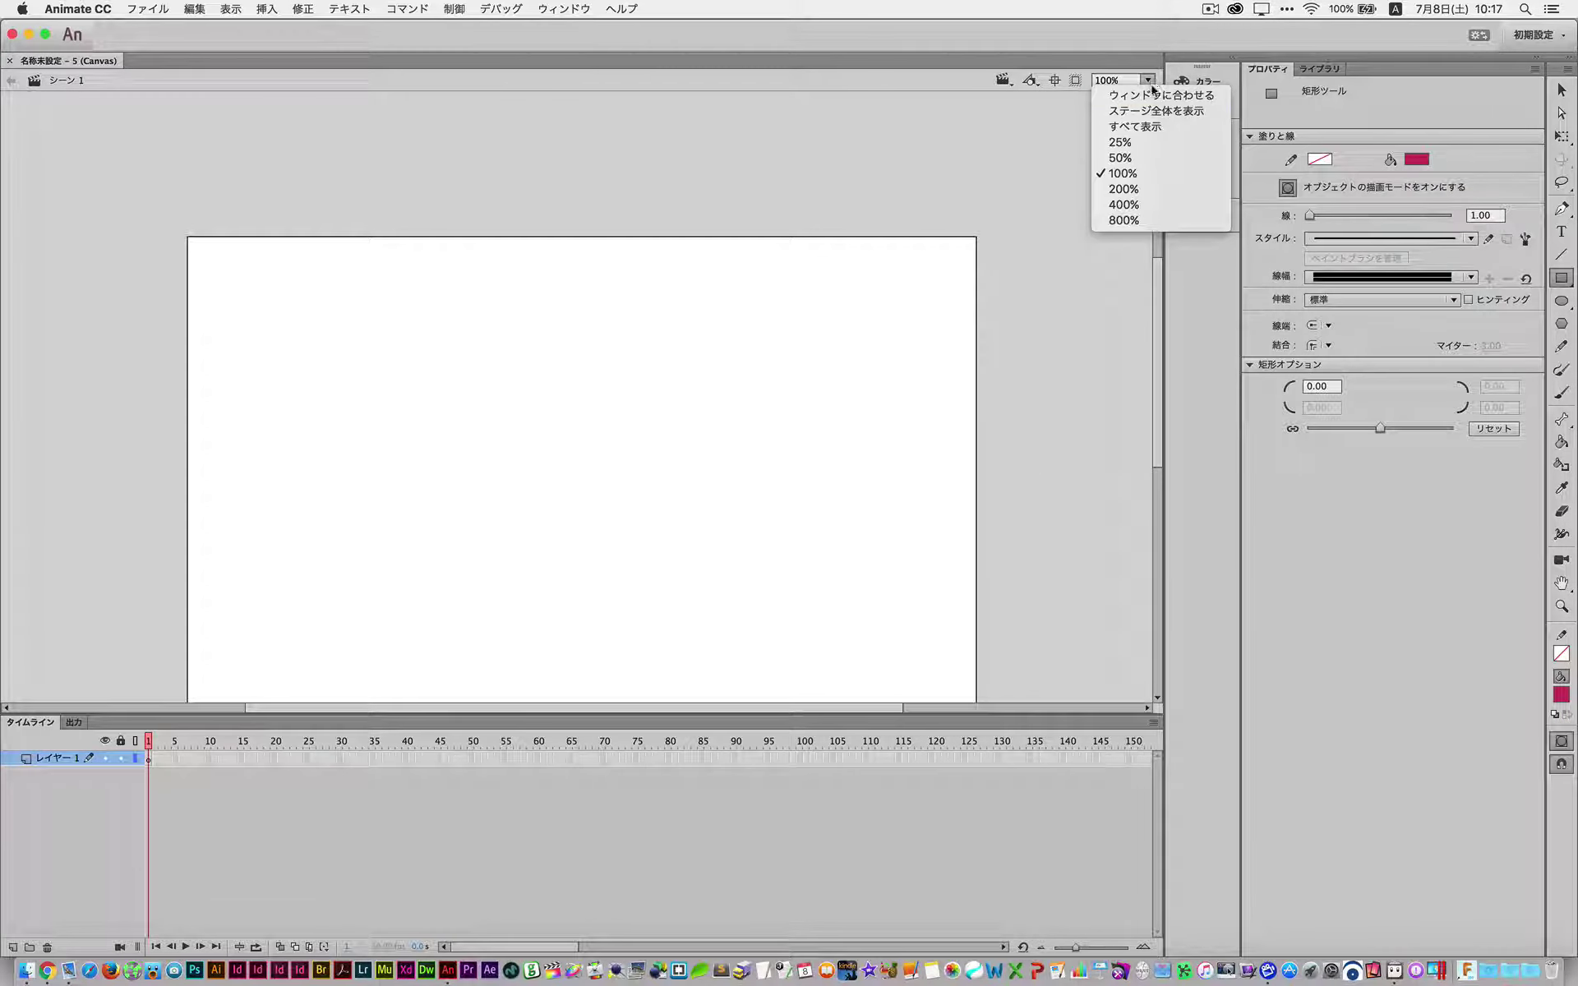
click(1152, 93)
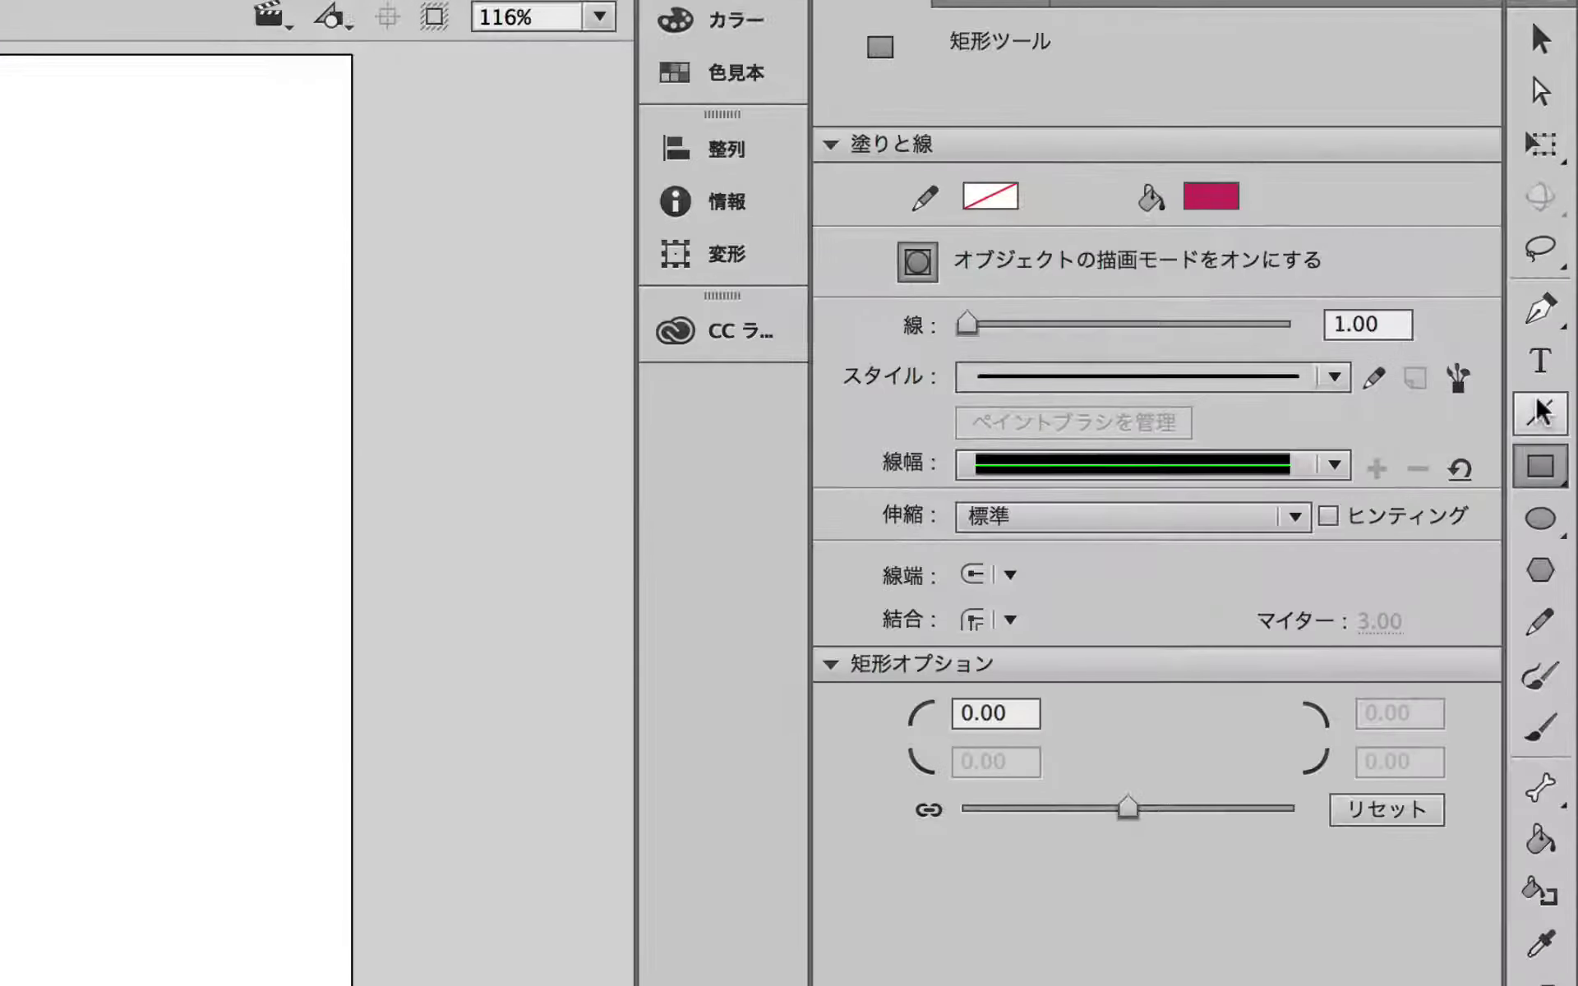
drag(1545, 481, 1424, 483)
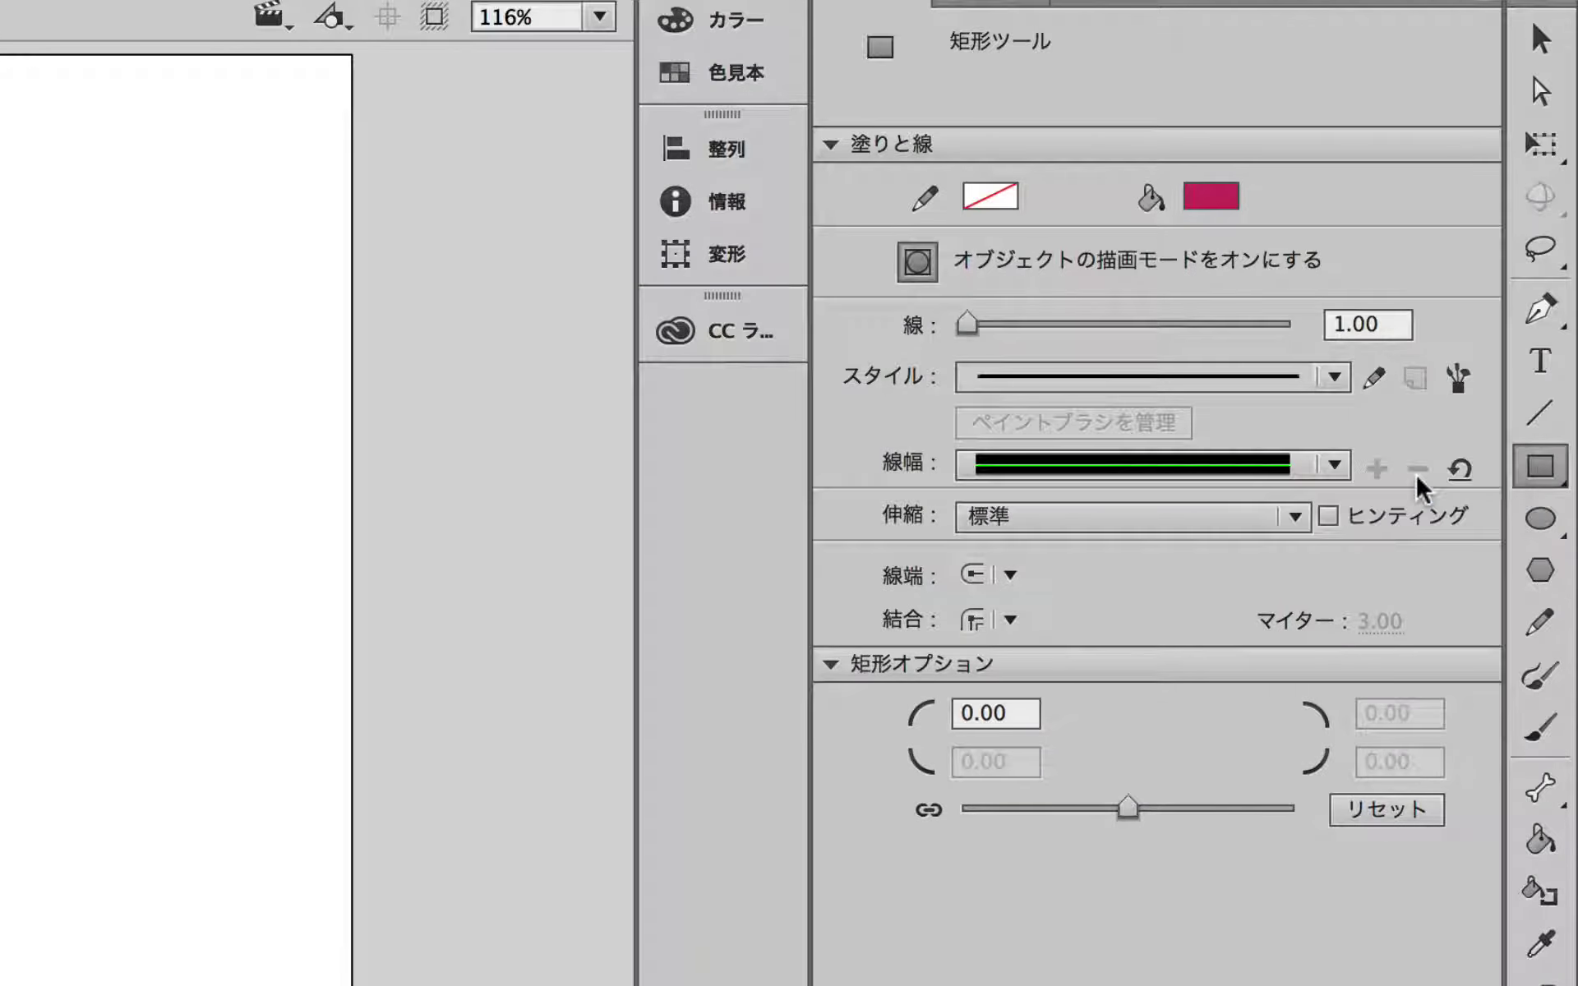
click(1218, 200)
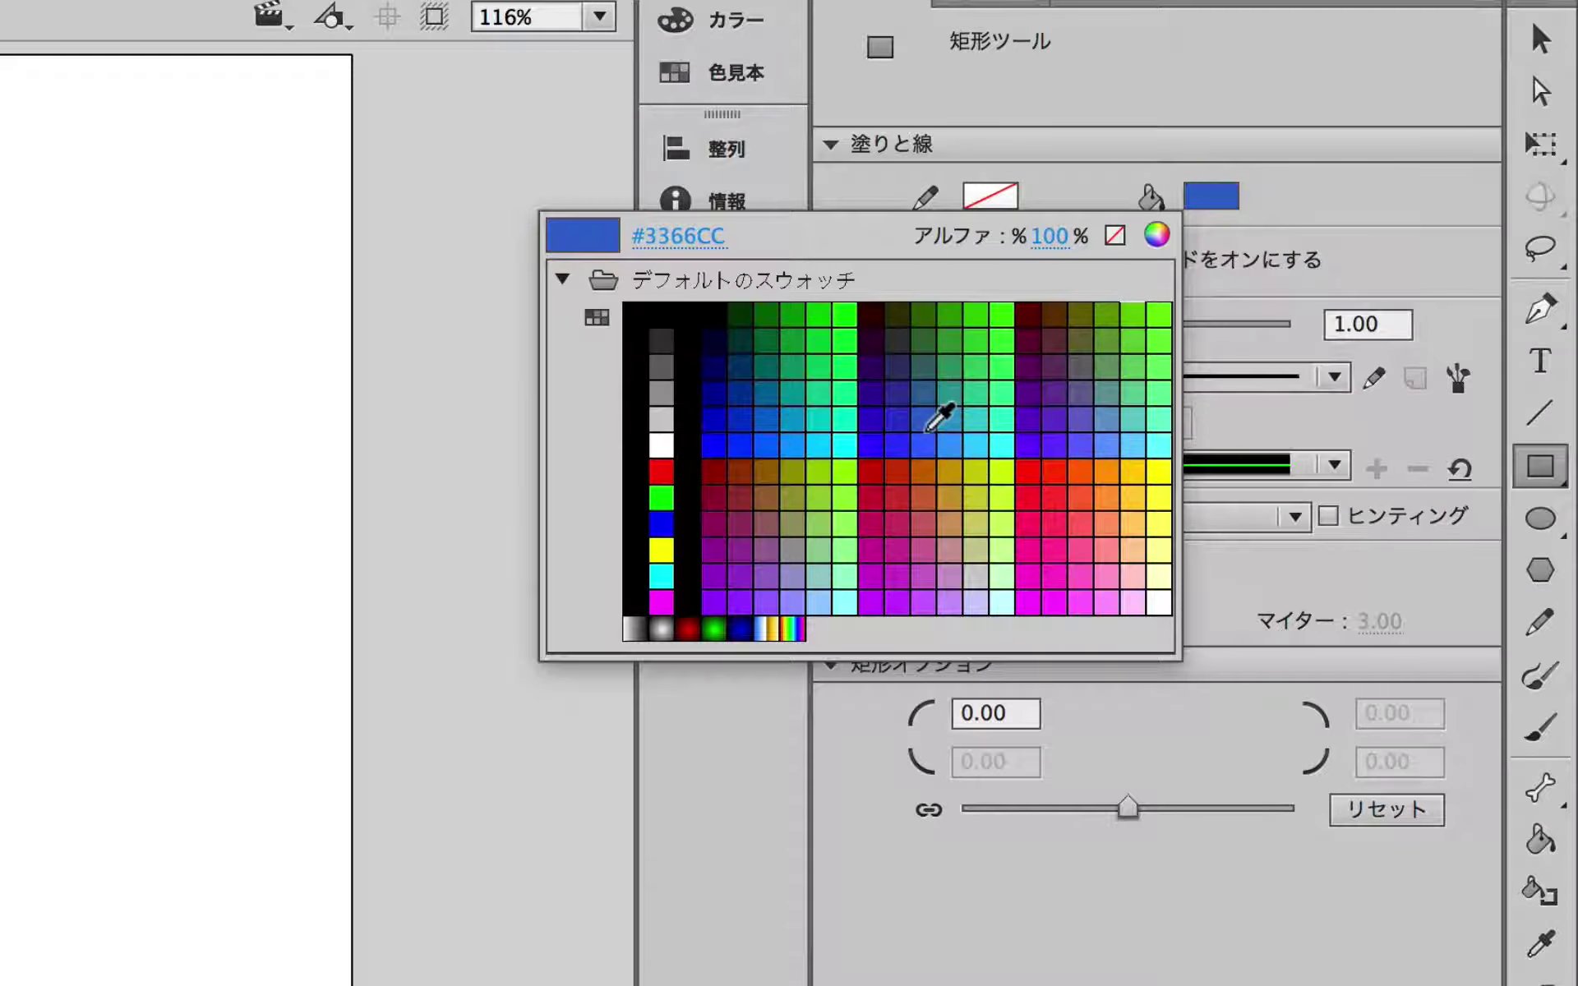
click(931, 420)
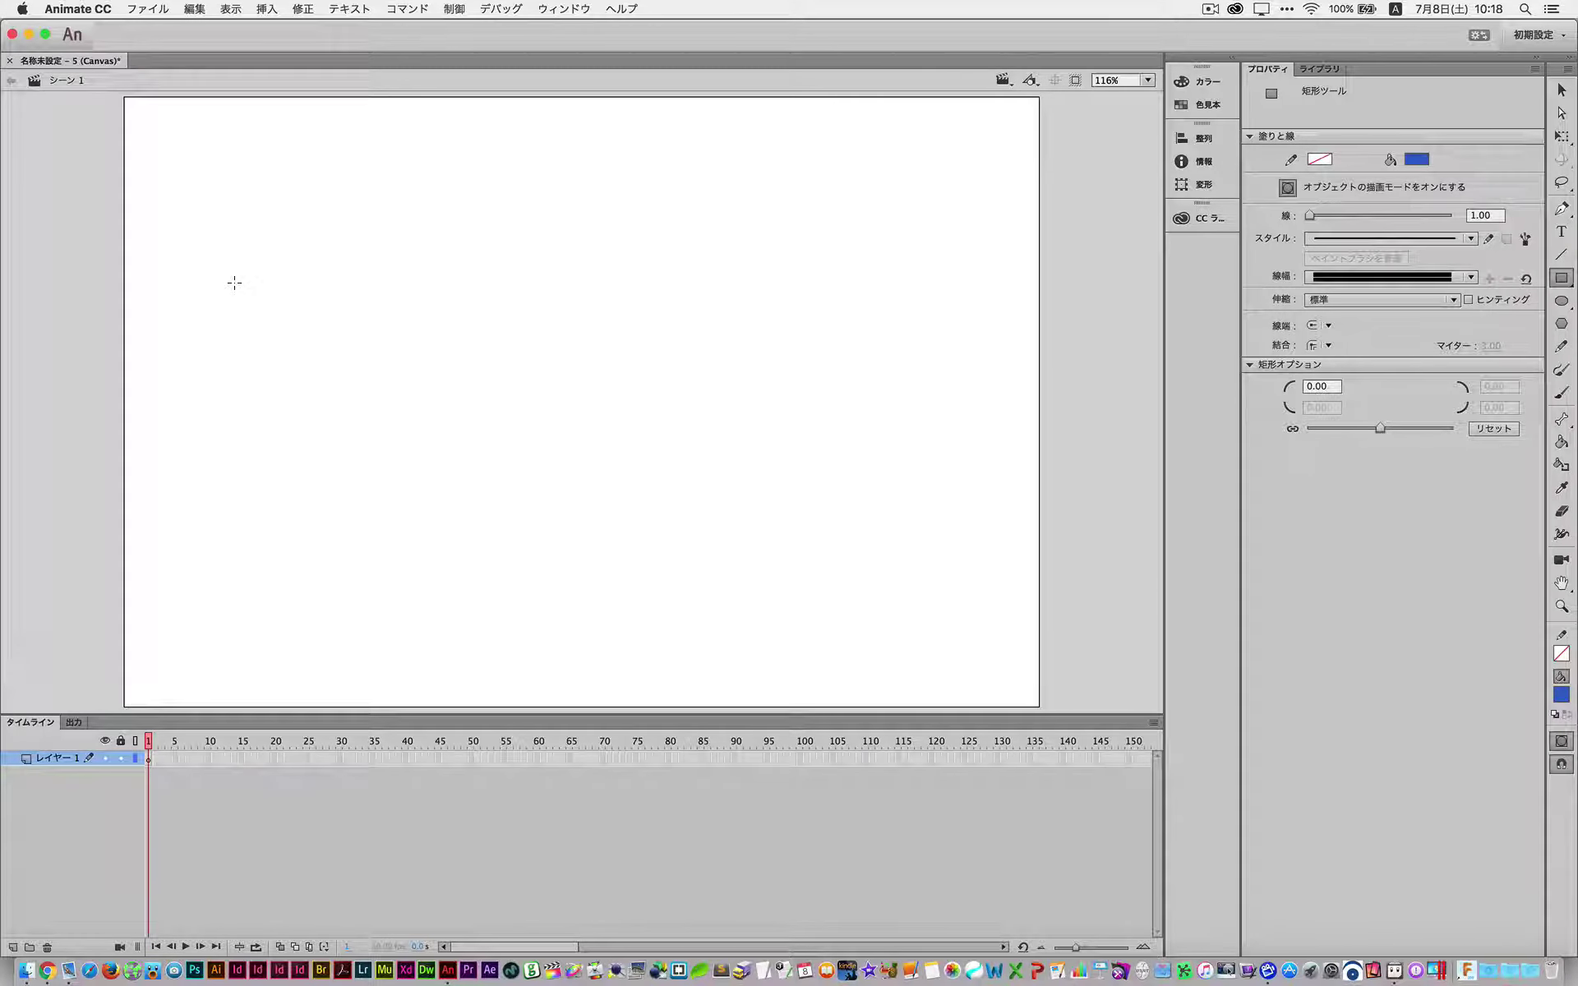
drag(234, 283, 421, 447)
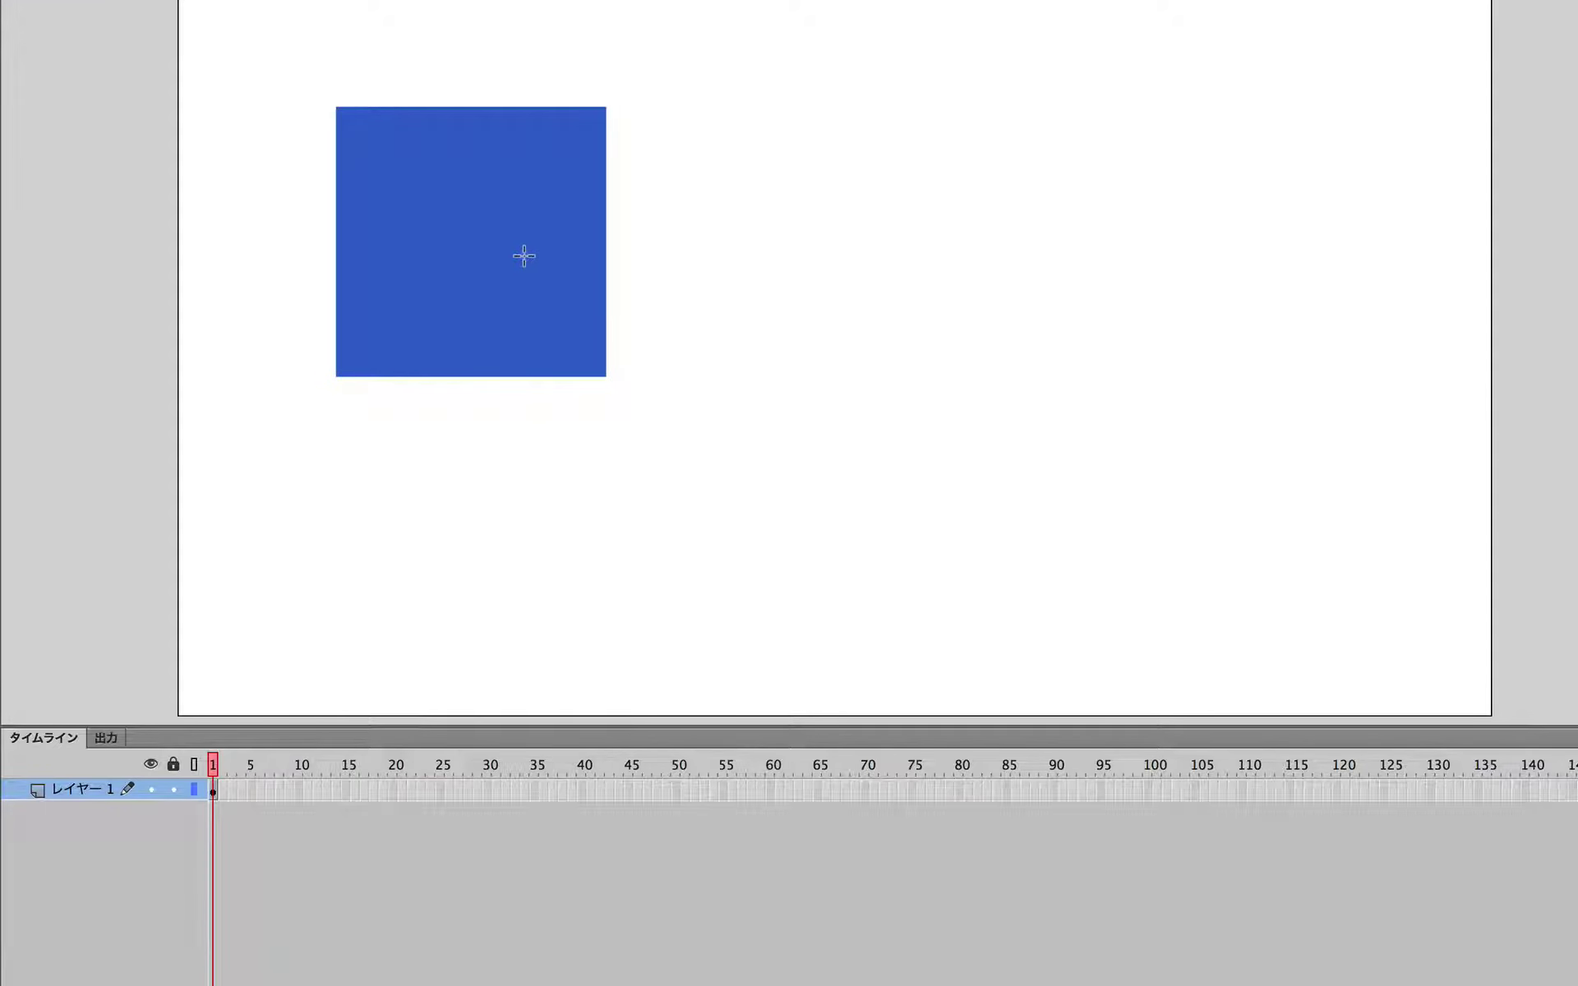
- Convert the blue square to a movie clip symbol named Object01
right_click(364, 389)
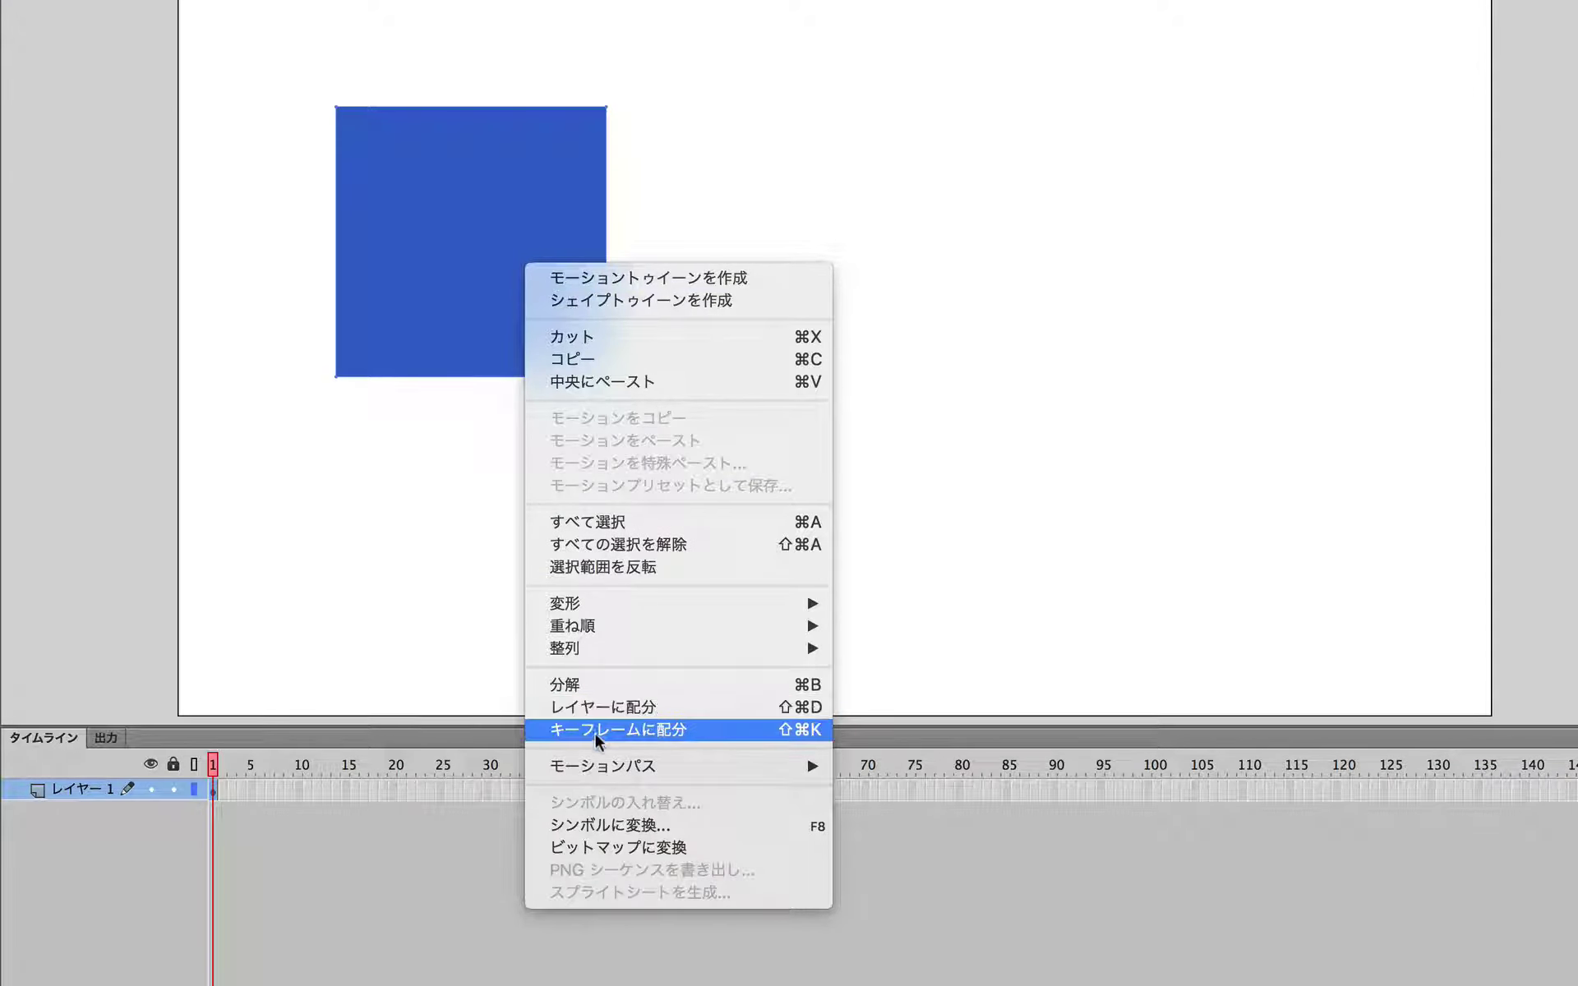
click(685, 826)
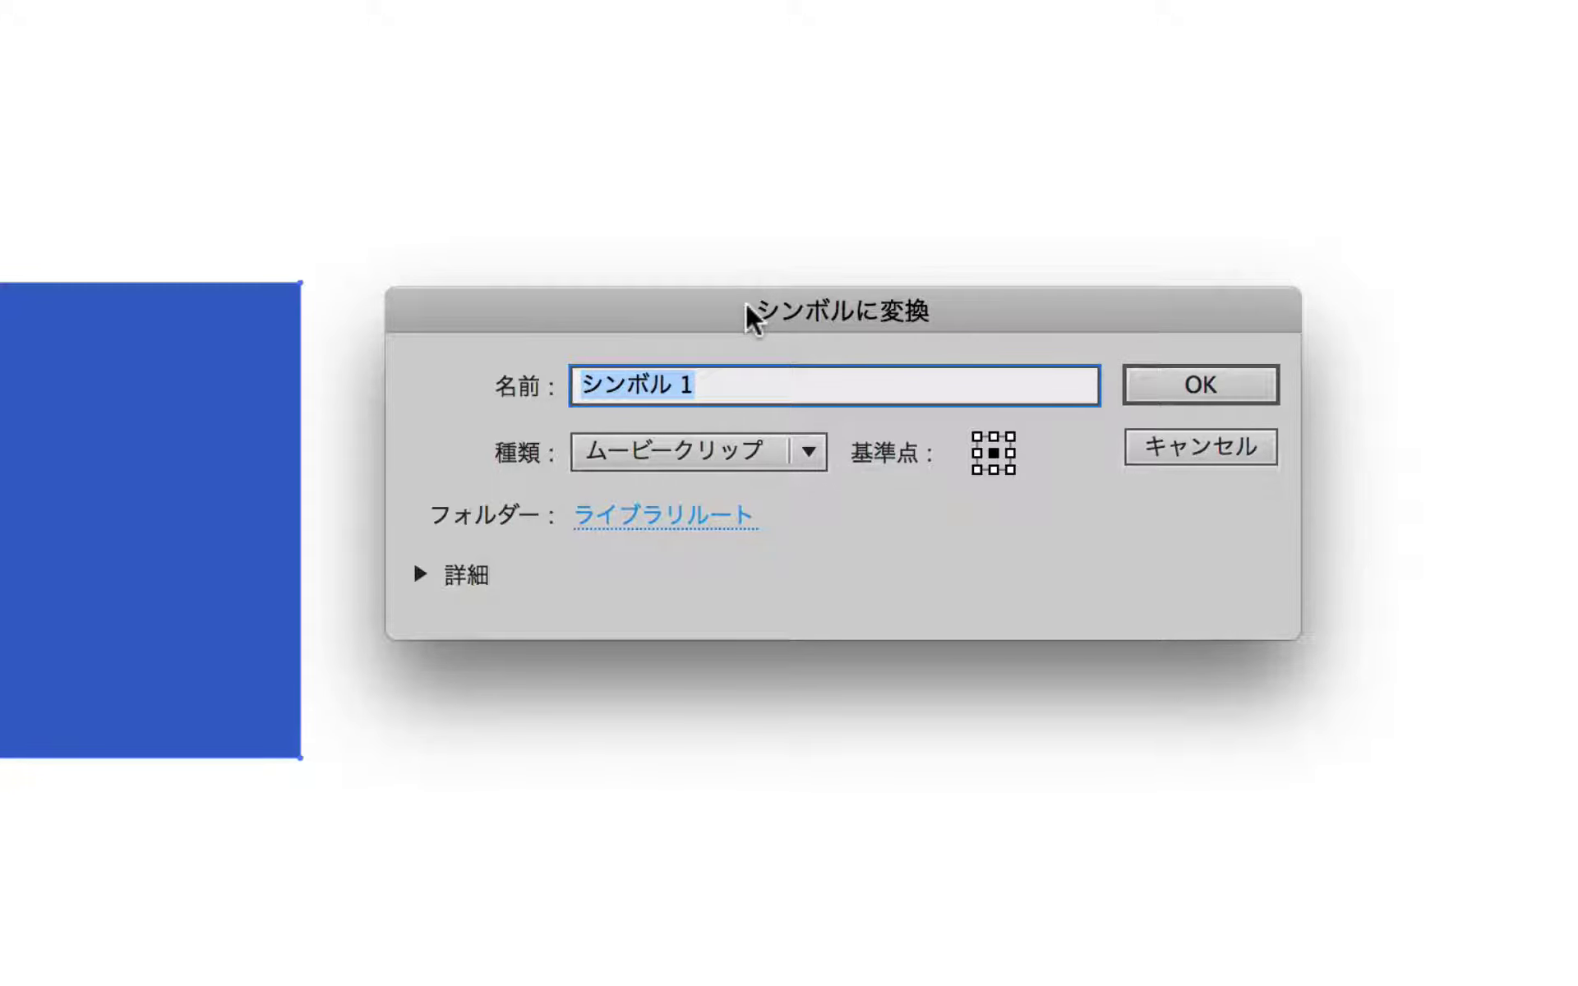
text(Obc)
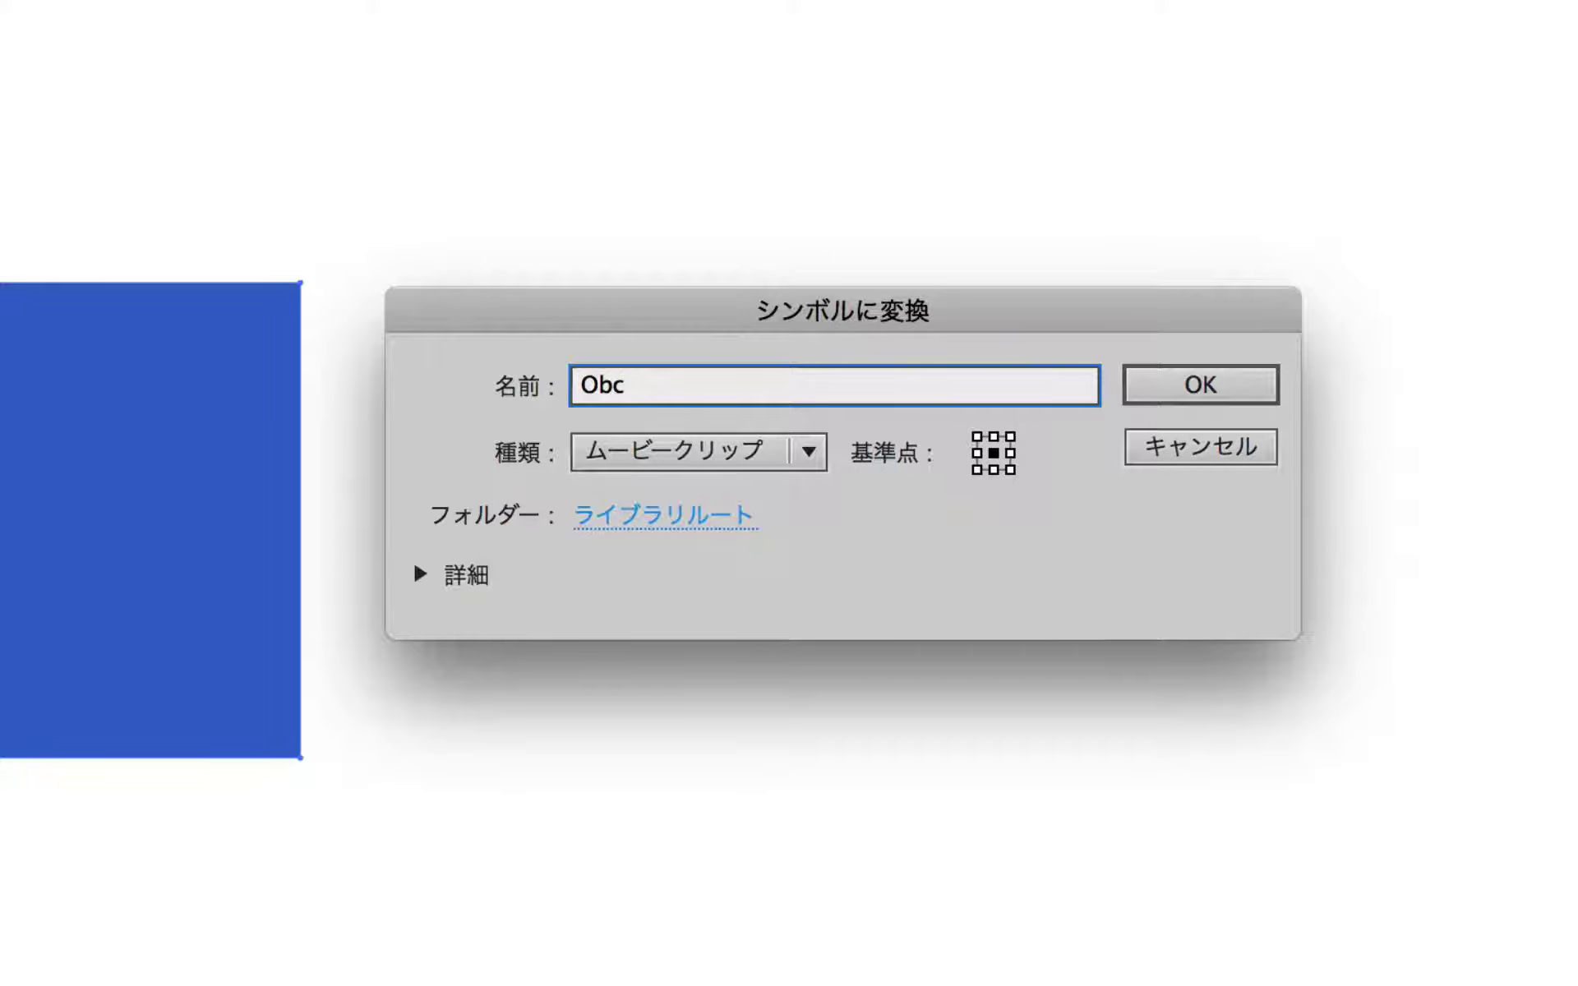
key(BackSpace)
text(ject0)
key(BackSpace)
text(01)
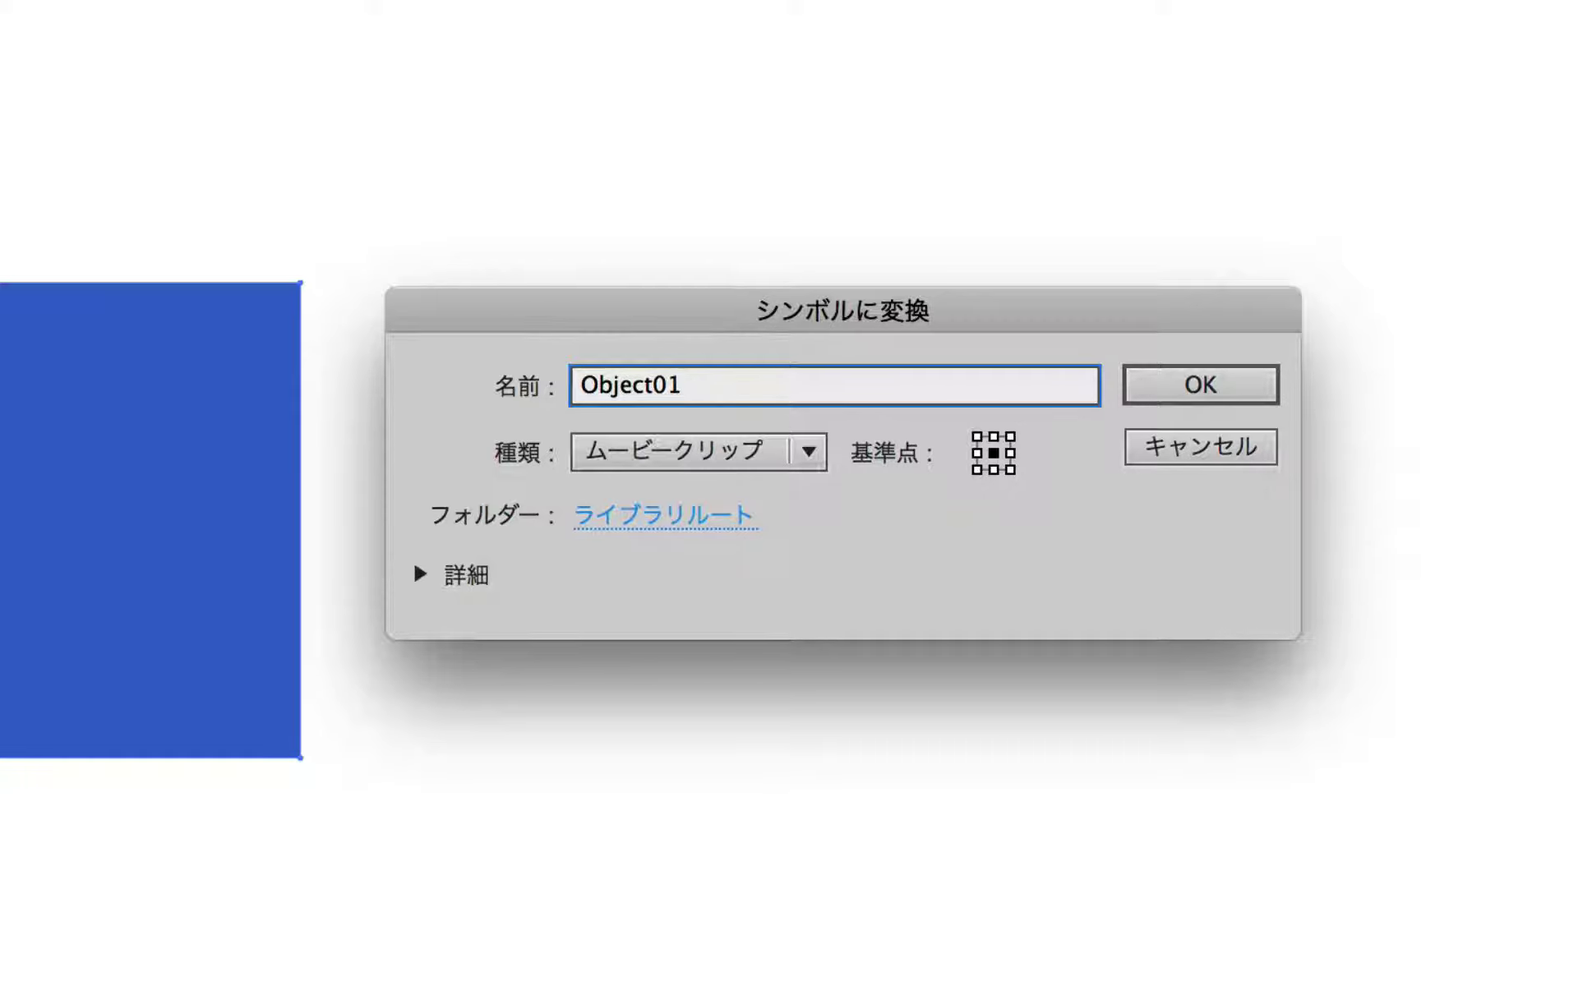
click(810, 451)
click(802, 487)
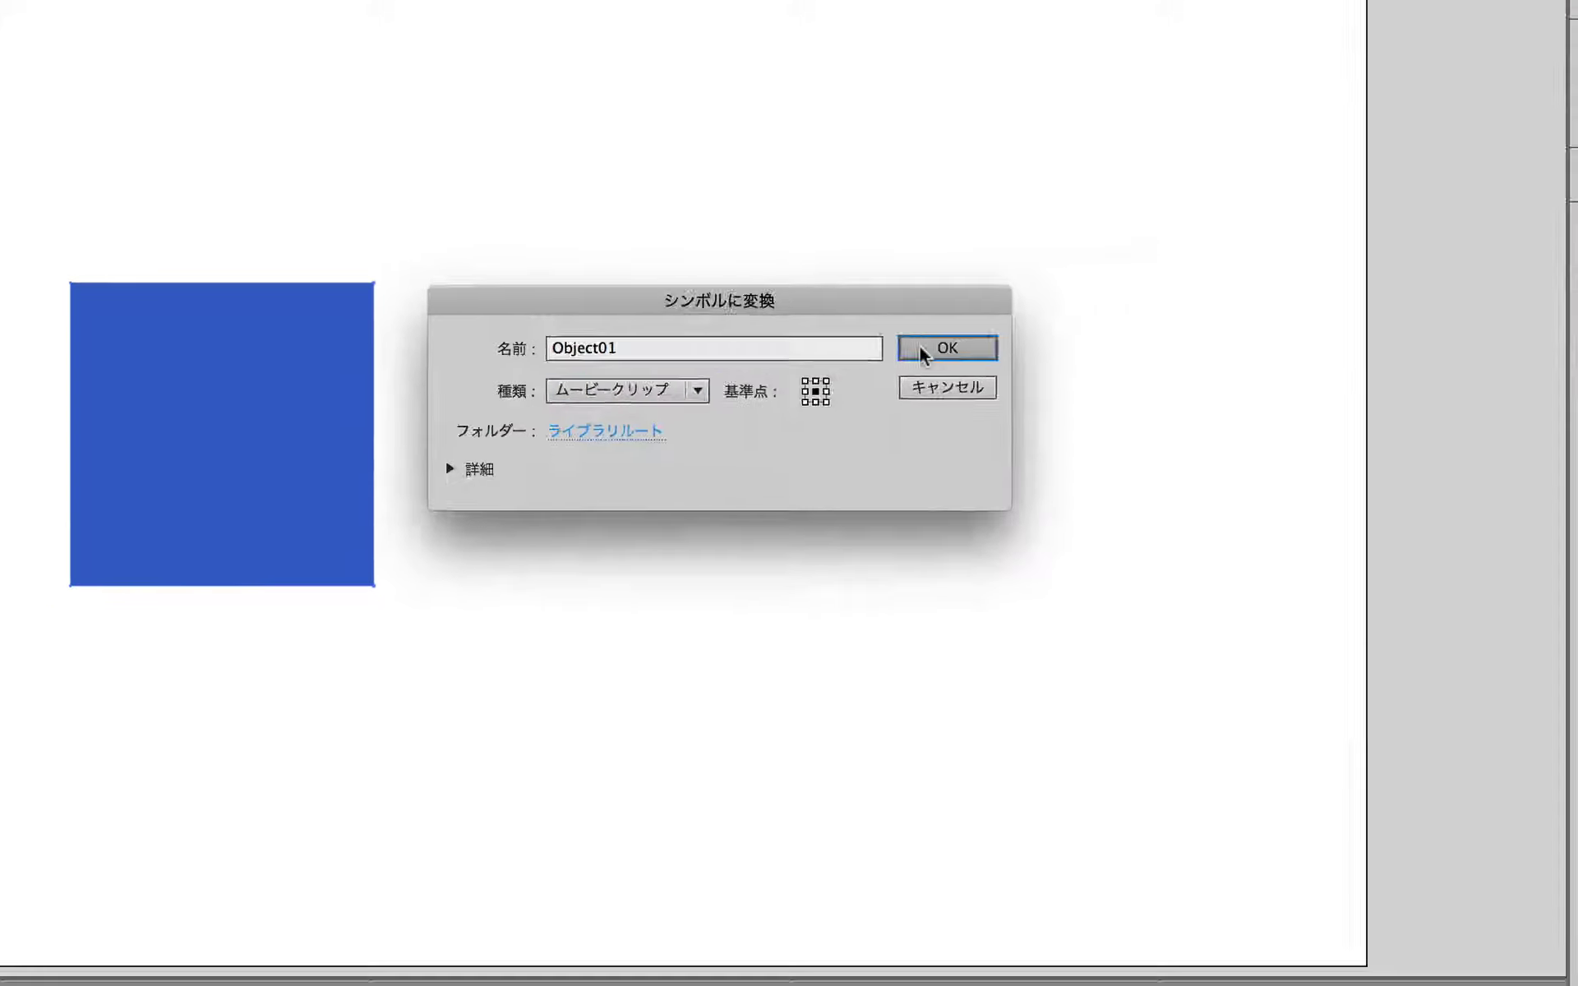
click(1156, 381)
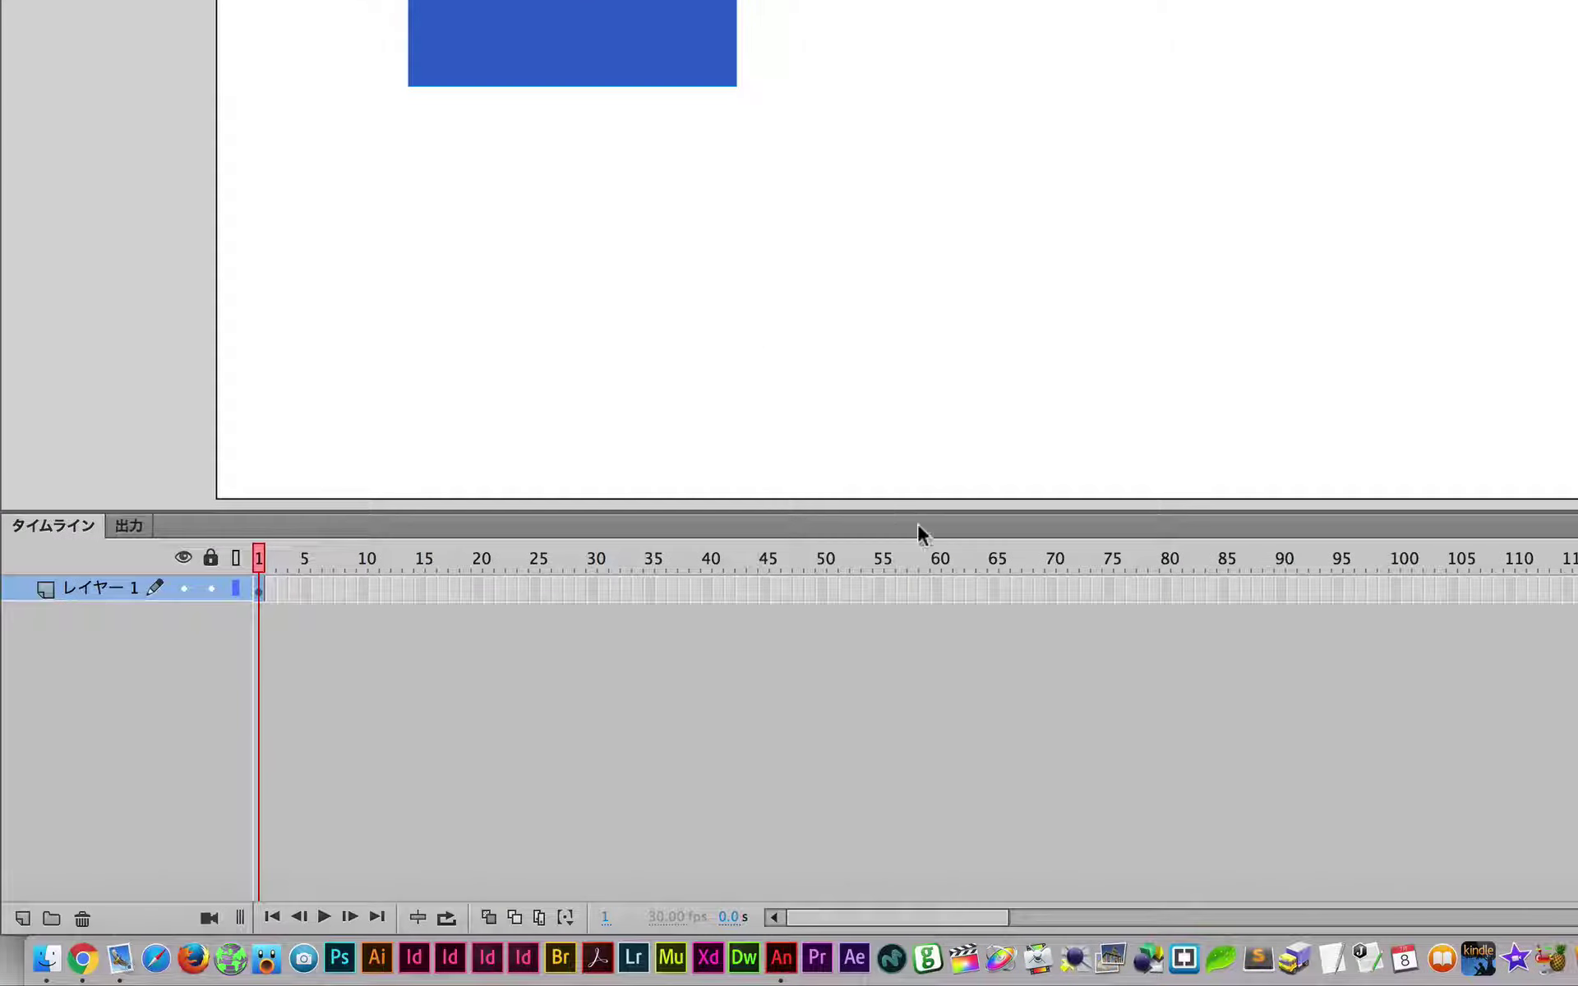
- Extend the square's layer to frame 60 and create a motion tween from frame 1
click(935, 585)
right_click(935, 585)
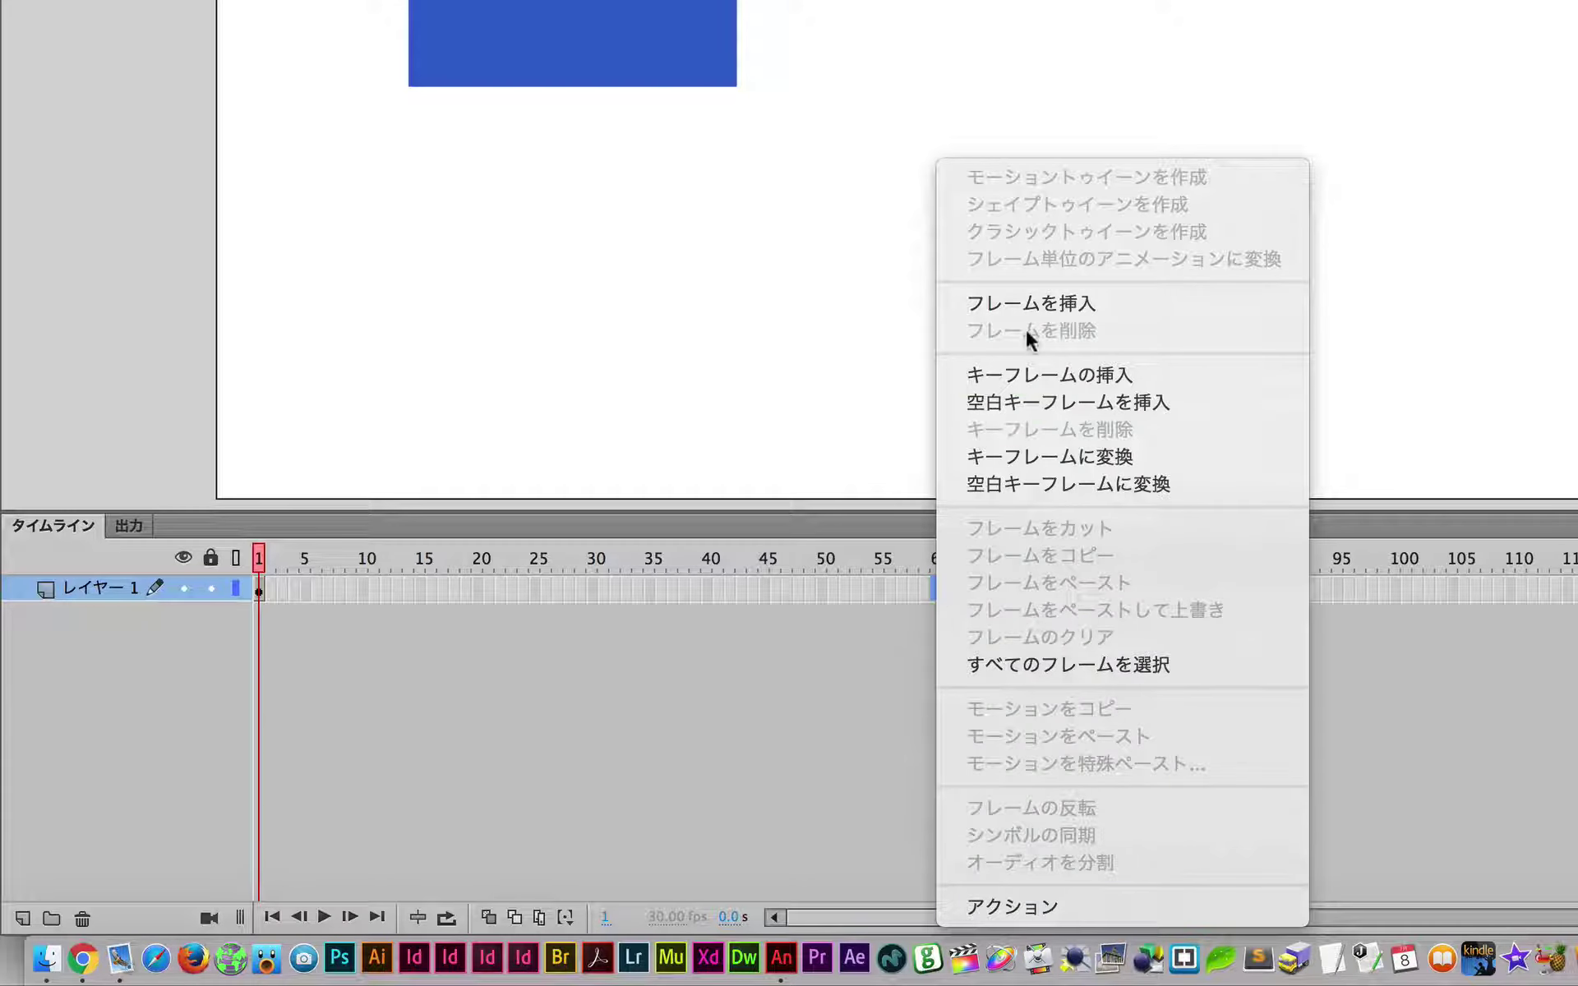
click(1082, 304)
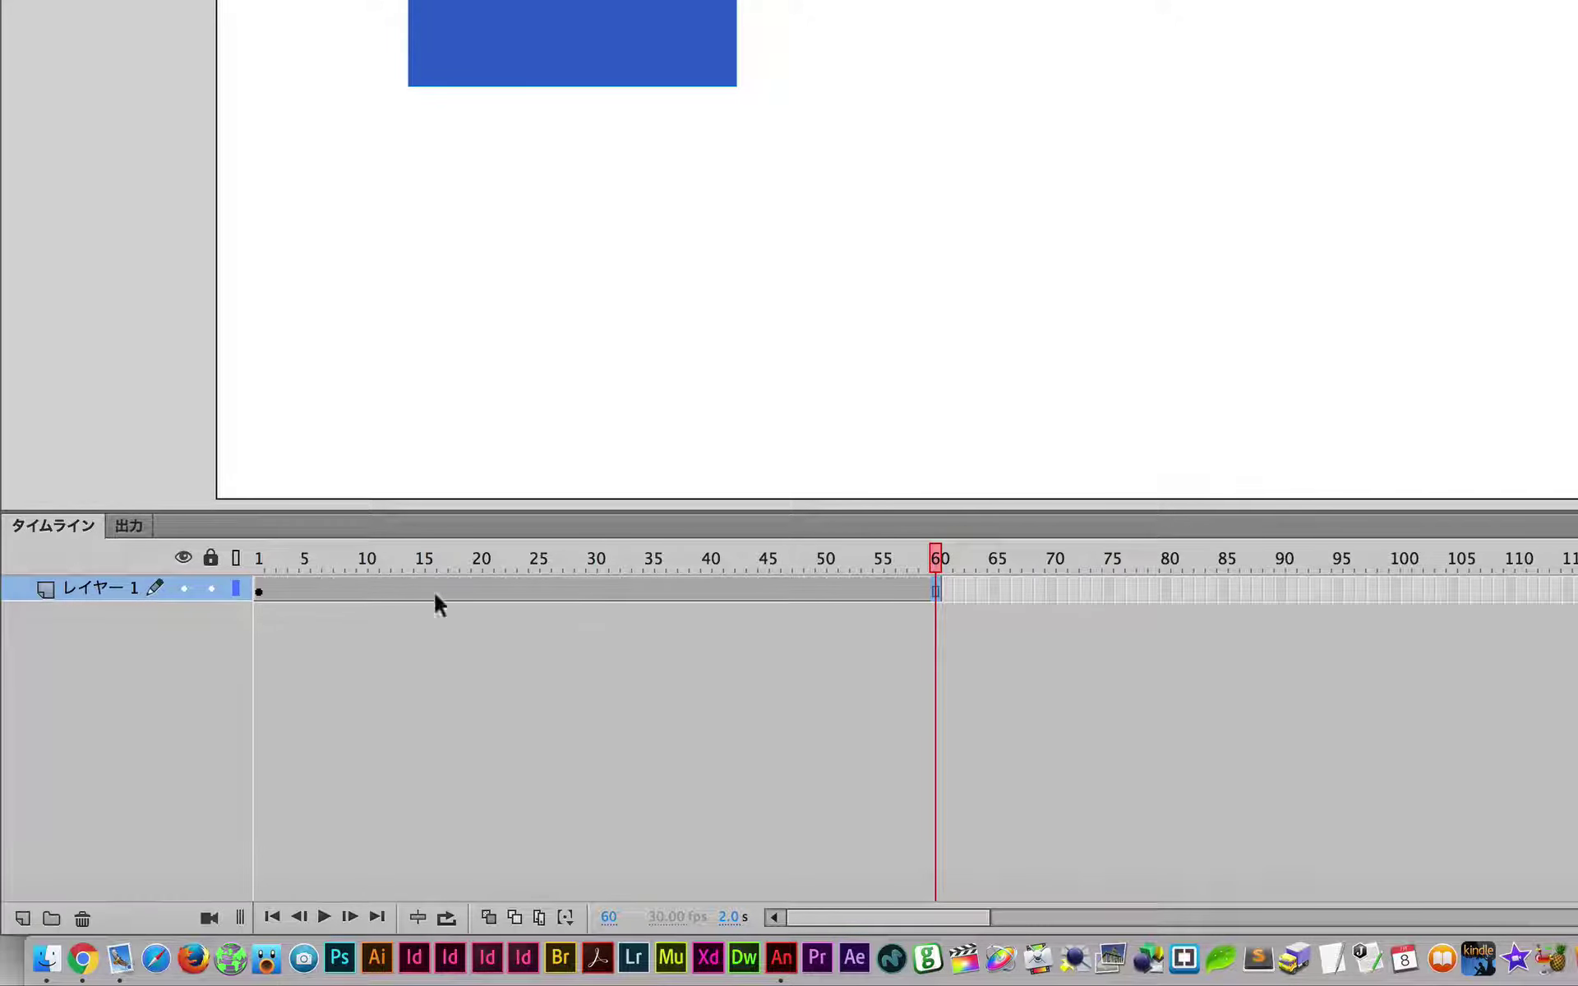
click(259, 592)
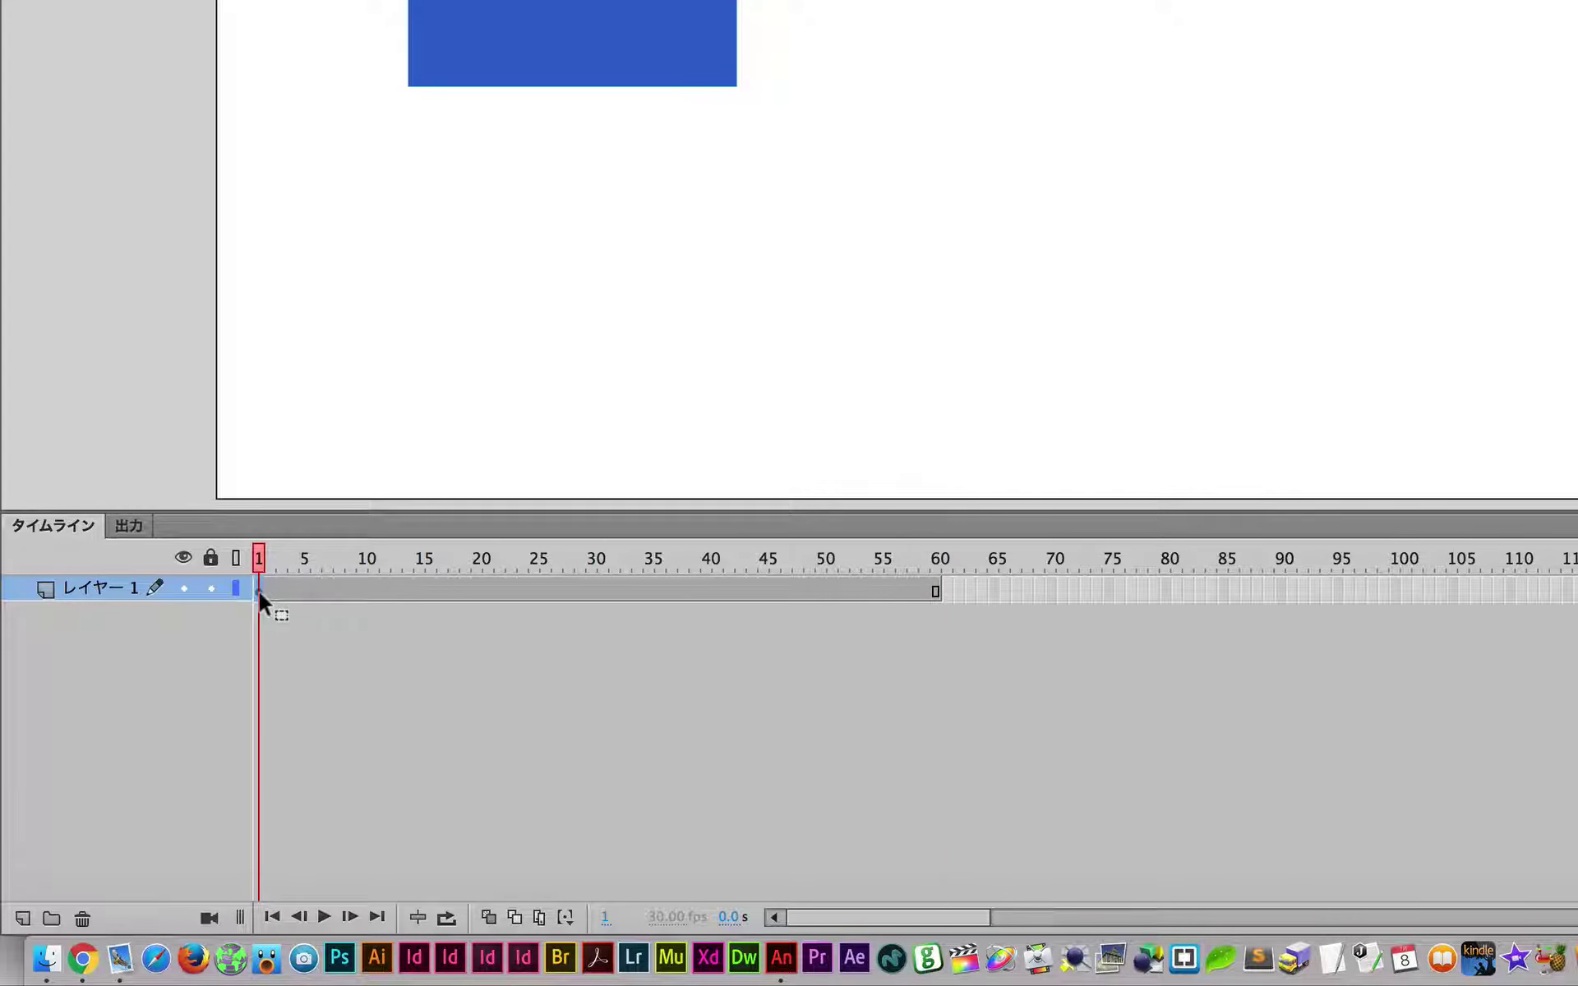
right_click(259, 594)
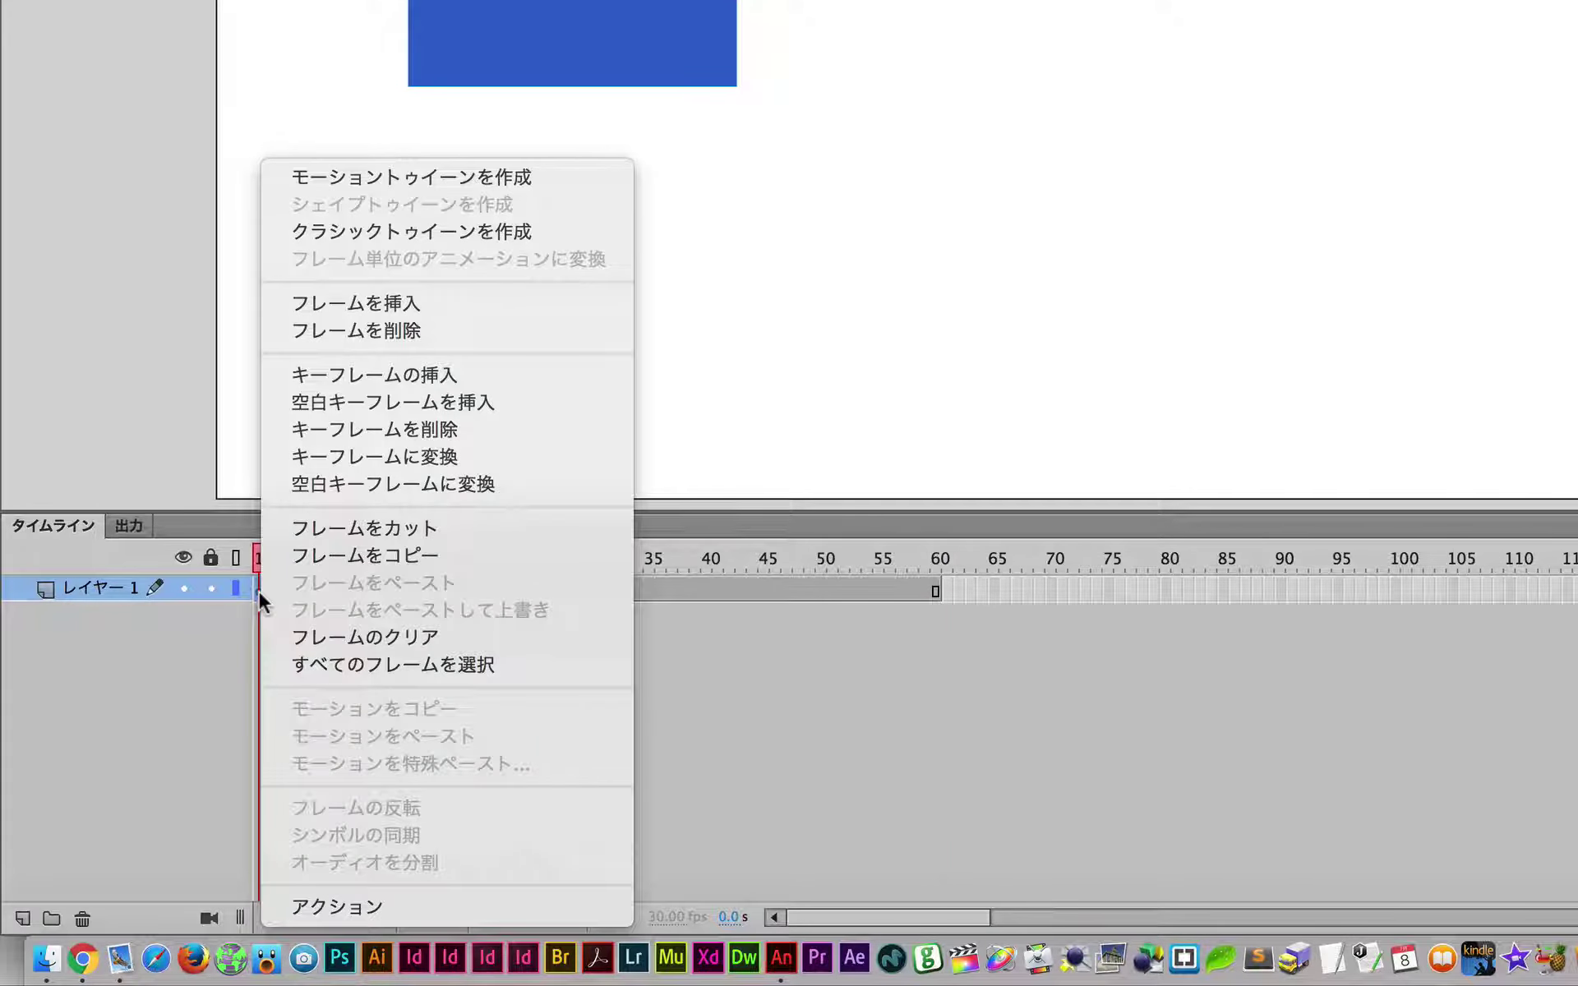
click(439, 181)
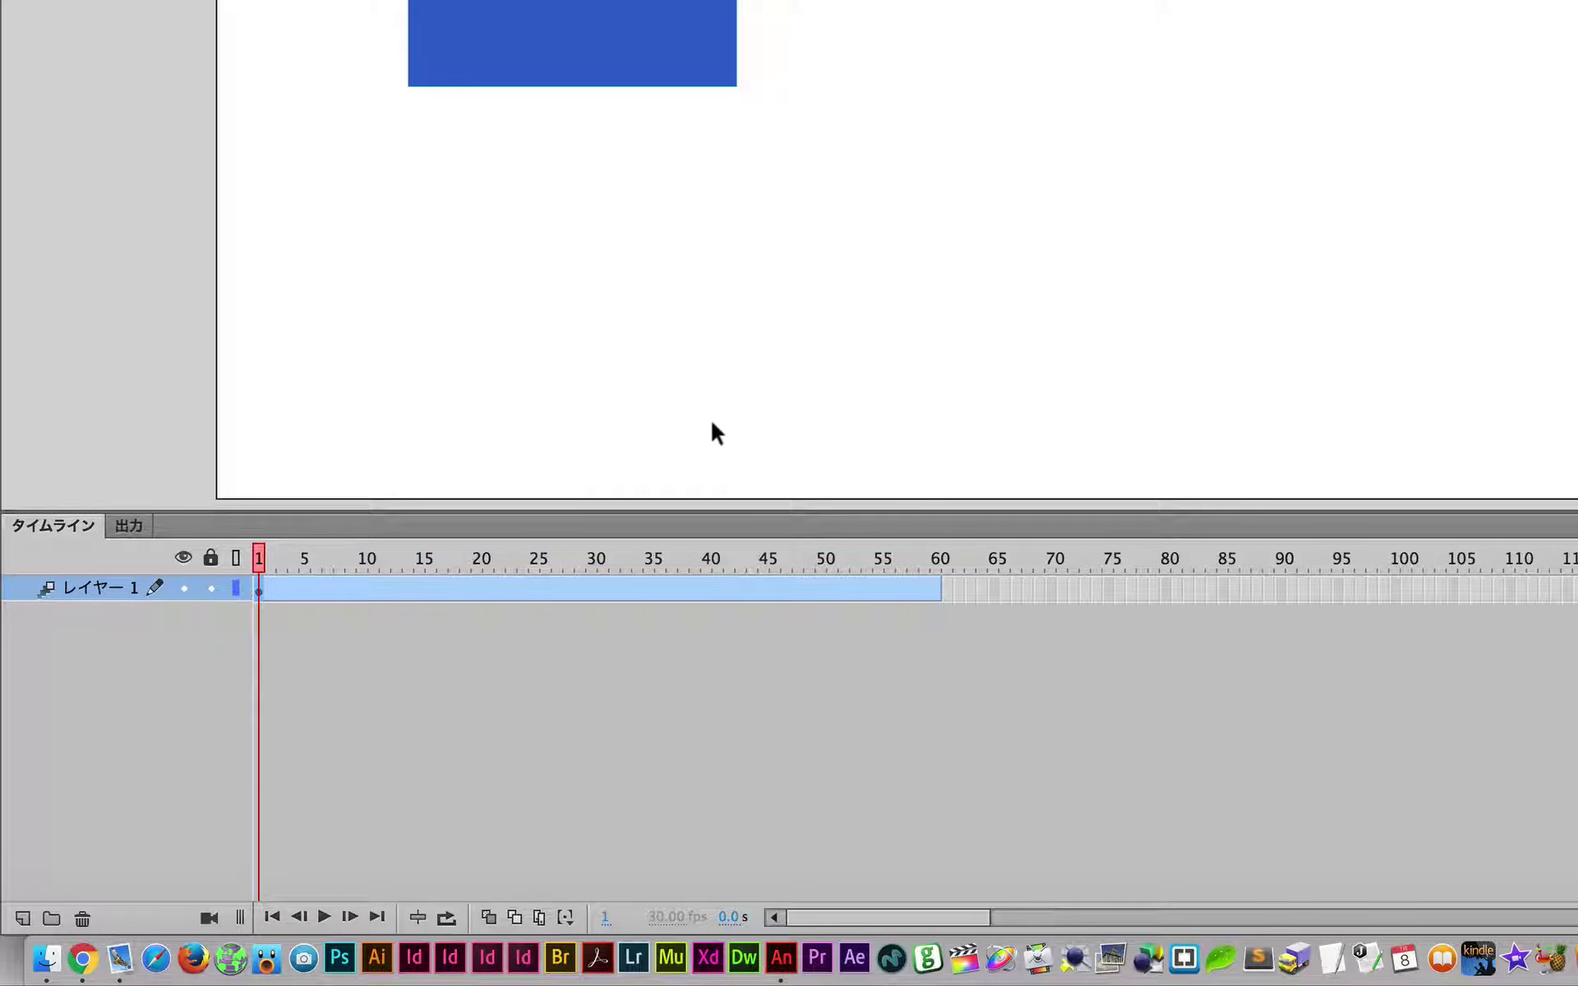
- Keyframe the square at about (359, 420) on frame 20, (558, 239) on frame 40 and (784, 470) on frame 60, and play the tween
click(479, 587)
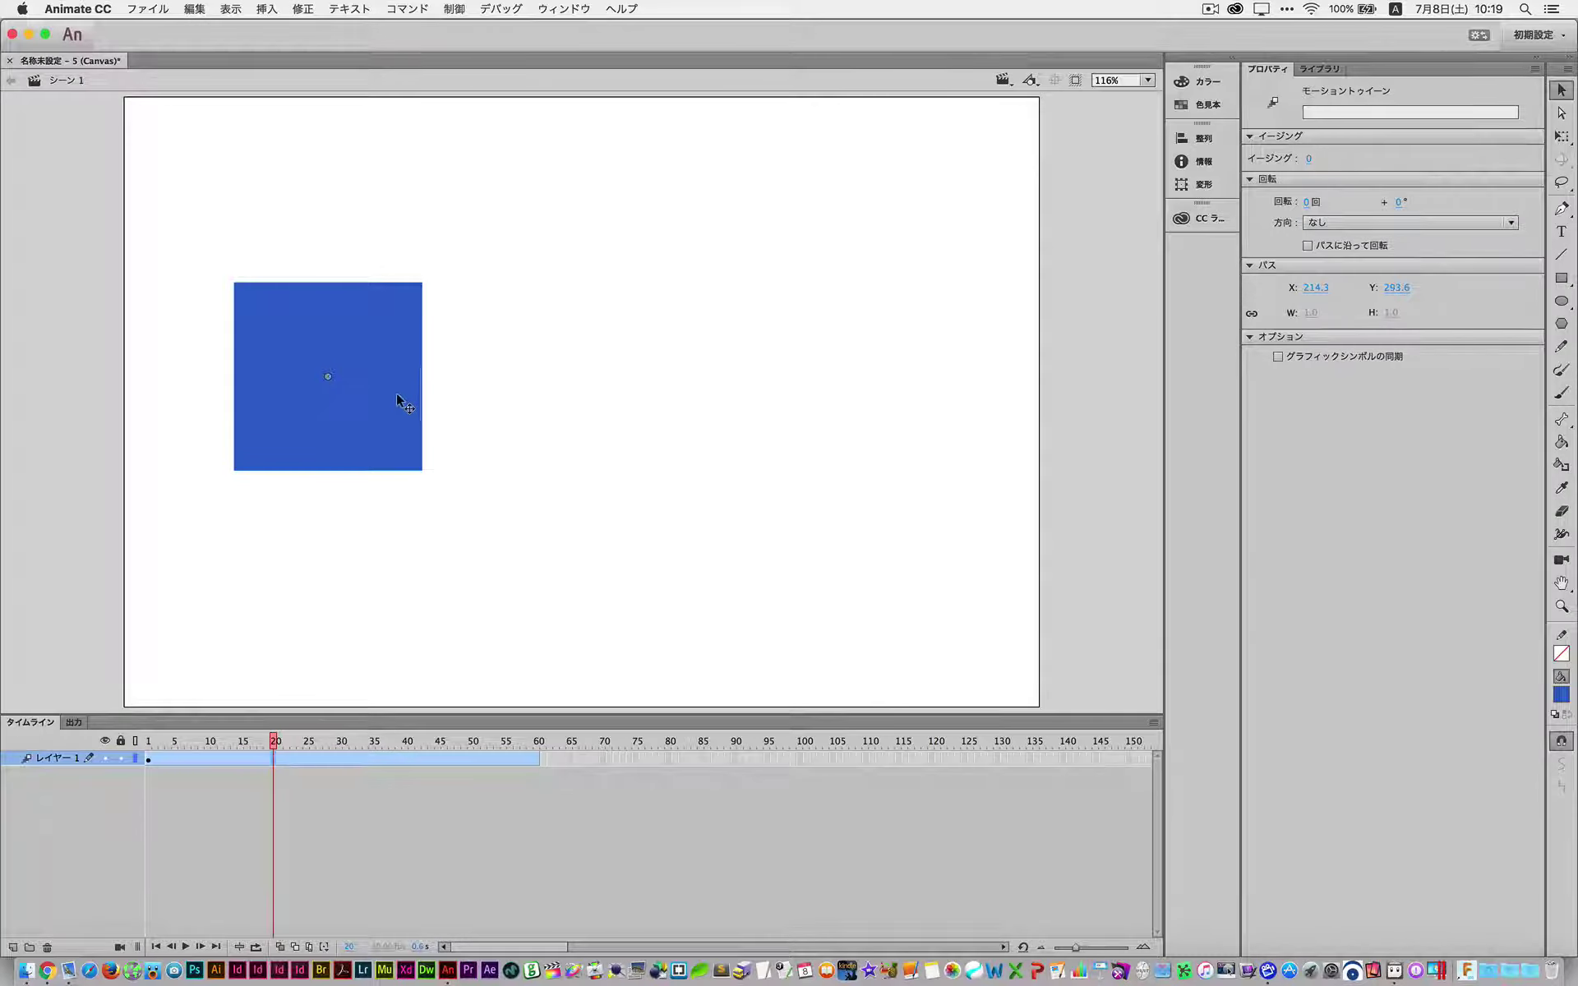
click(375, 412)
drag(376, 413, 520, 534)
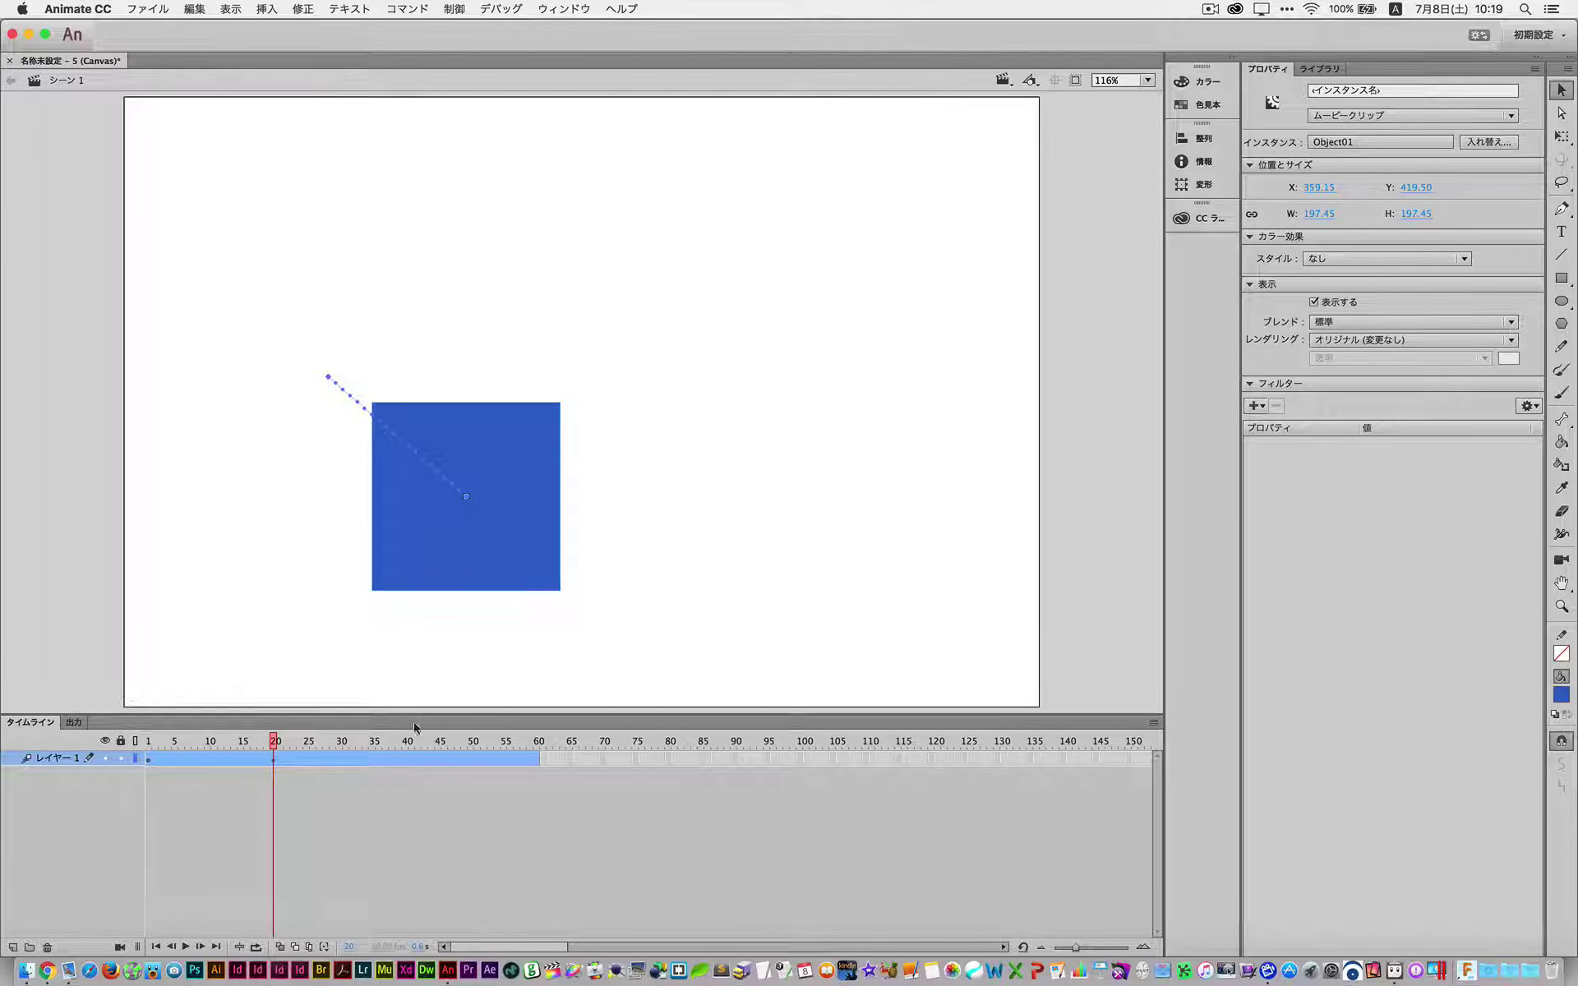
click(406, 758)
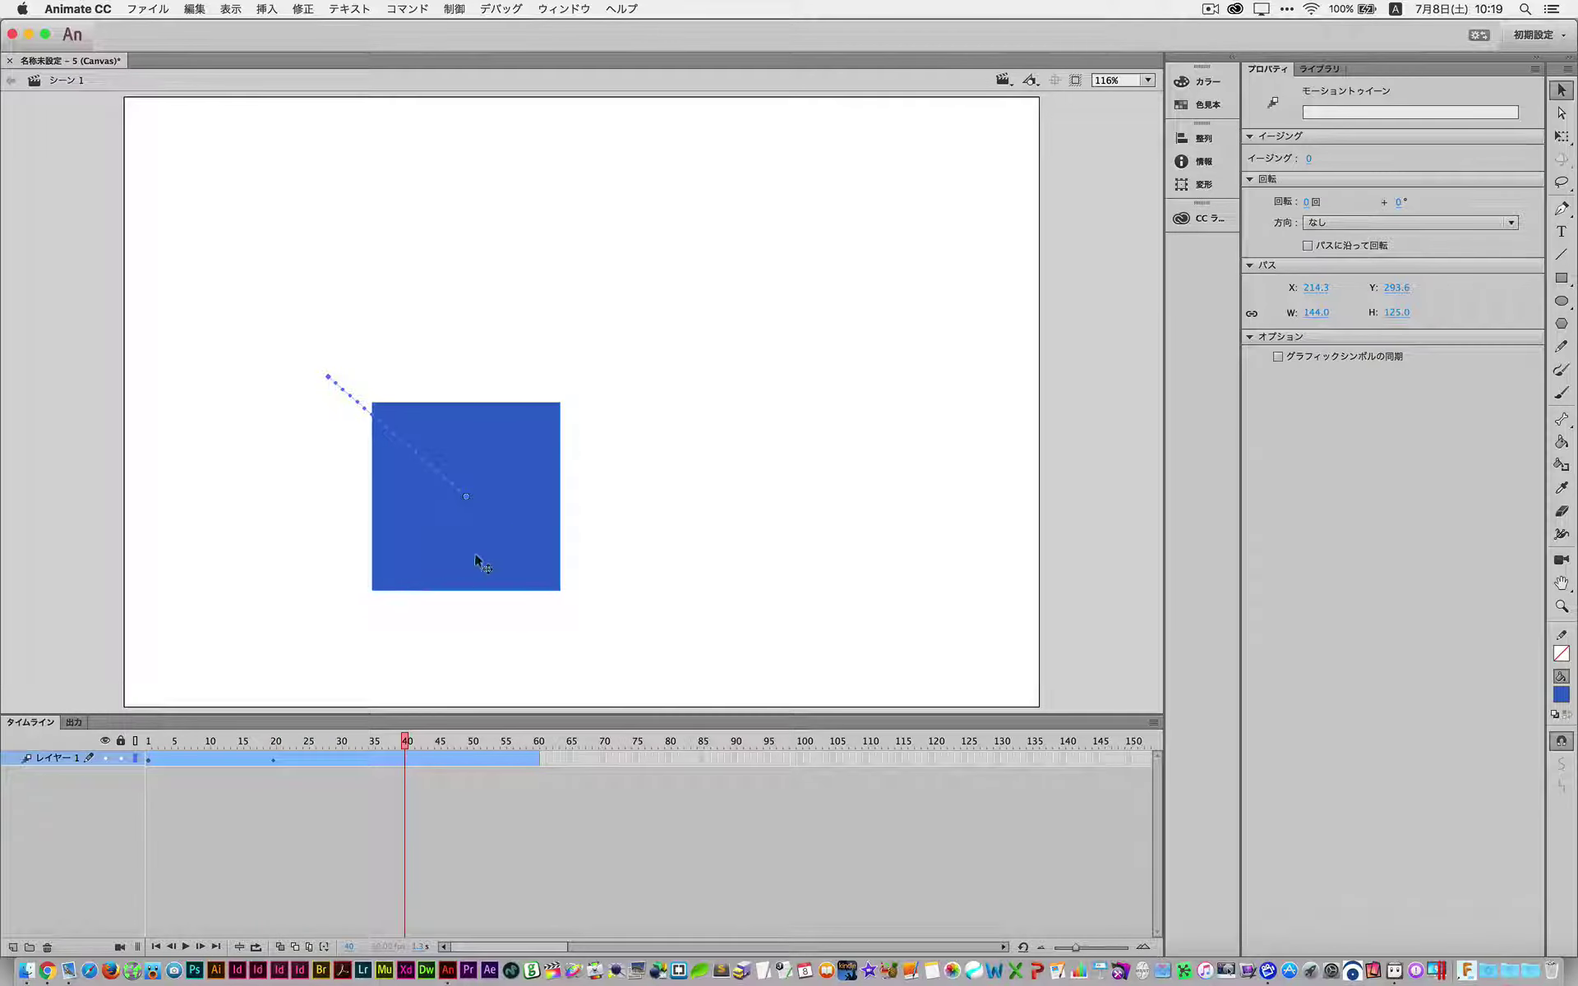
drag(482, 545, 671, 378)
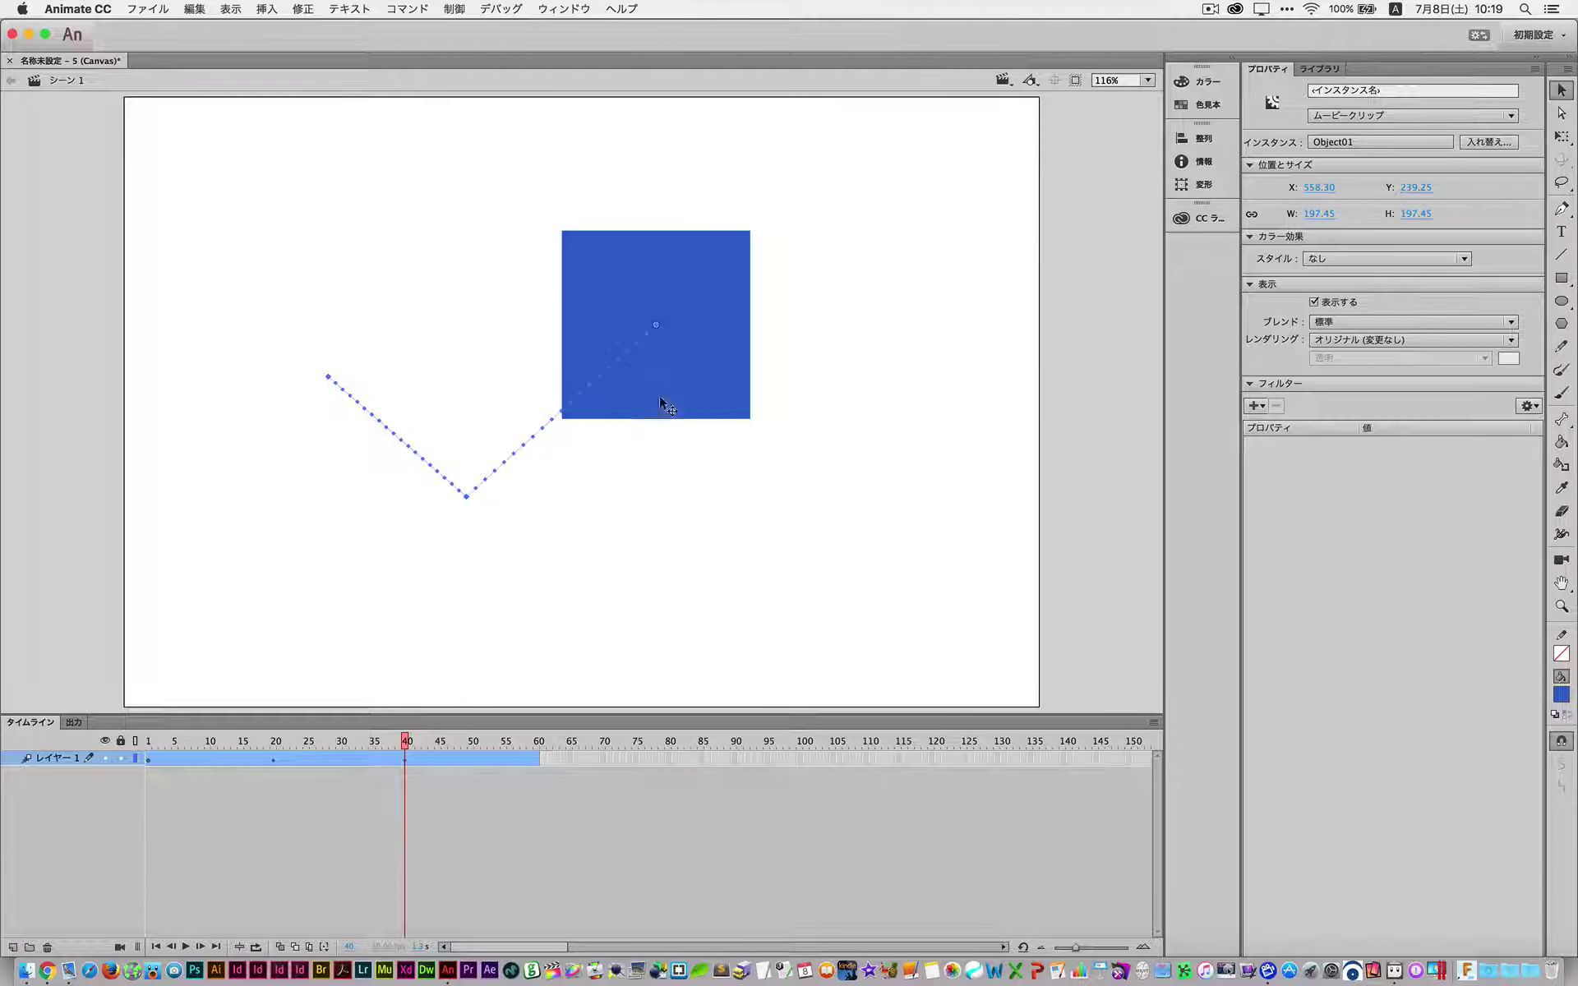
click(535, 756)
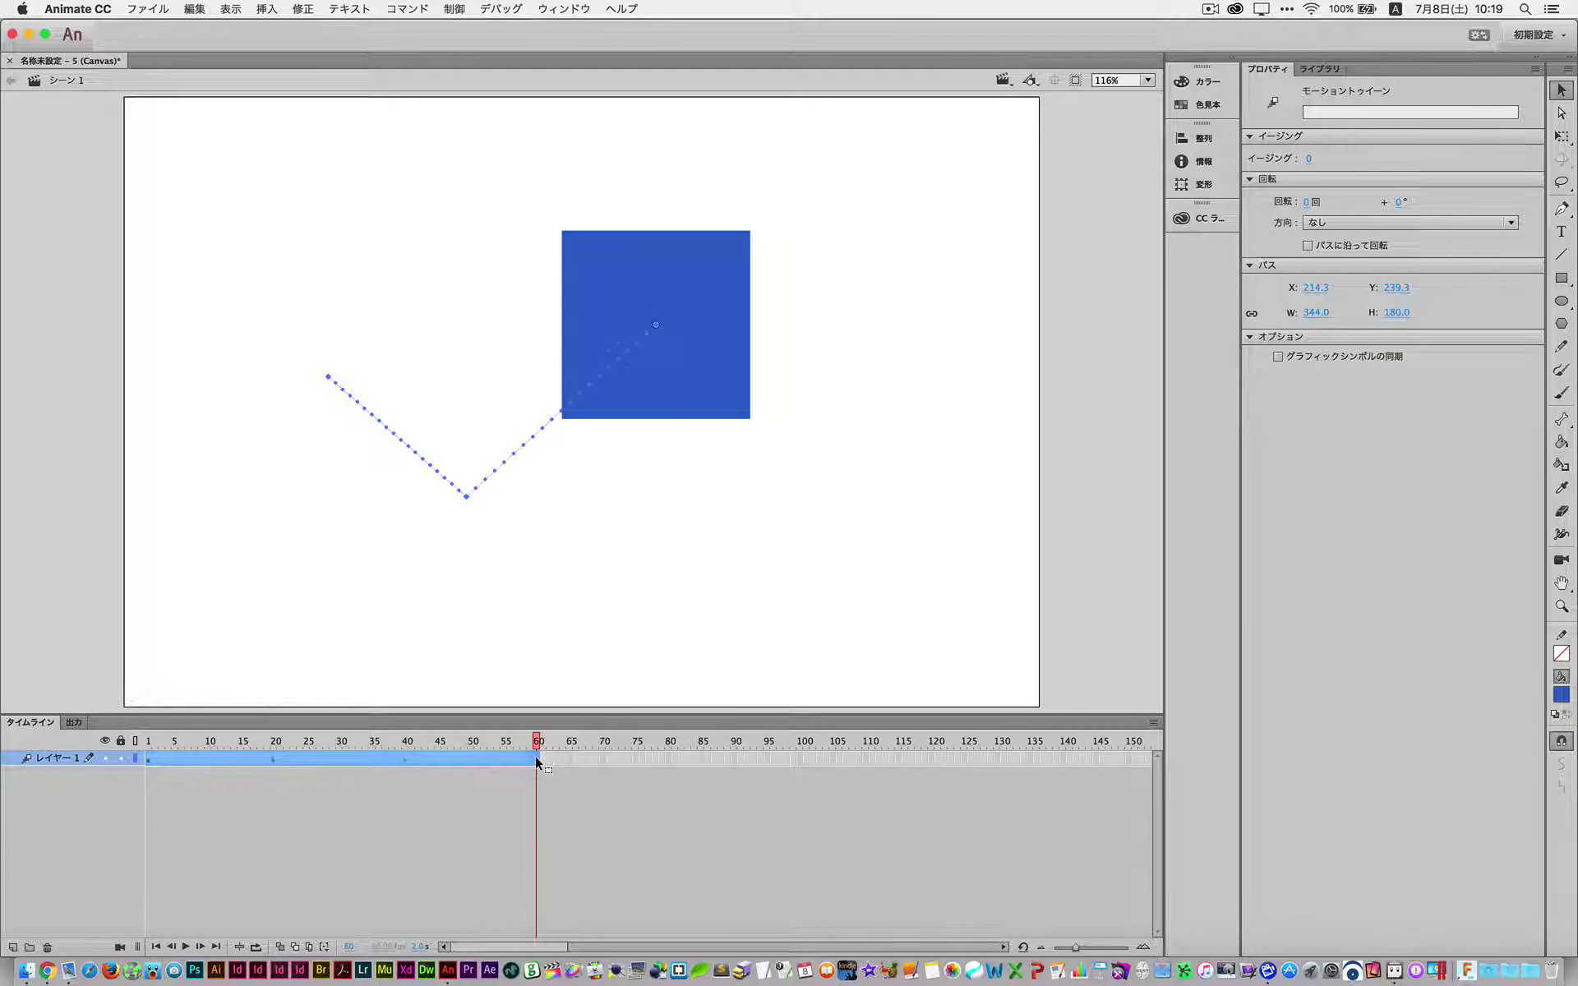
drag(672, 361, 889, 578)
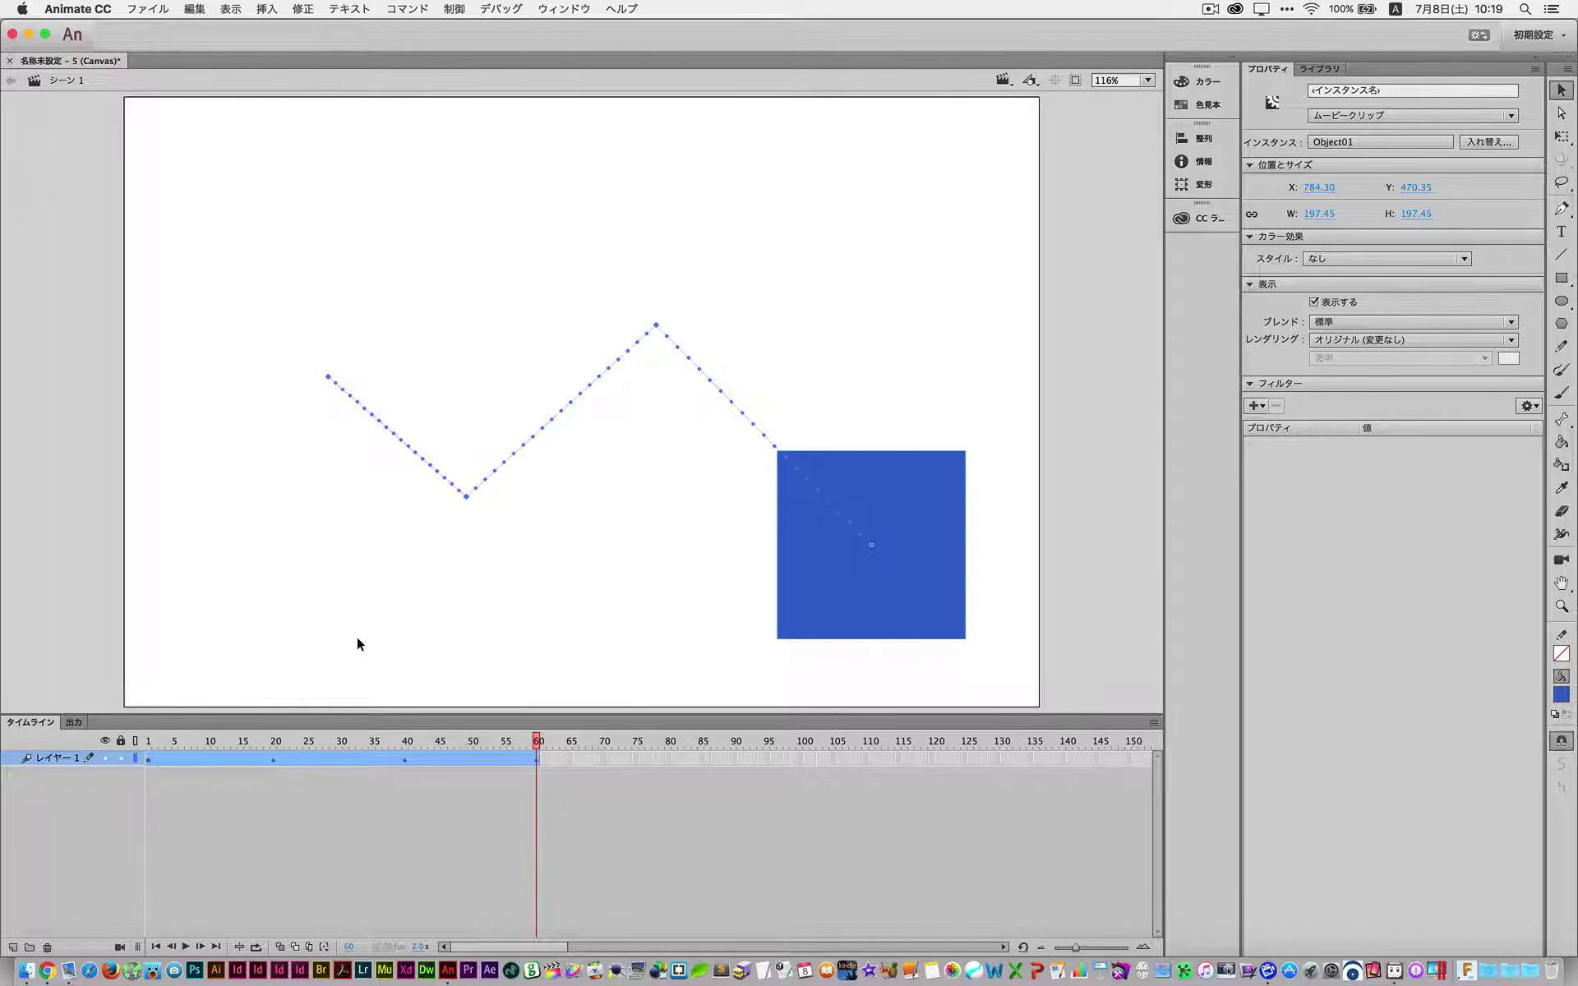
click(149, 744)
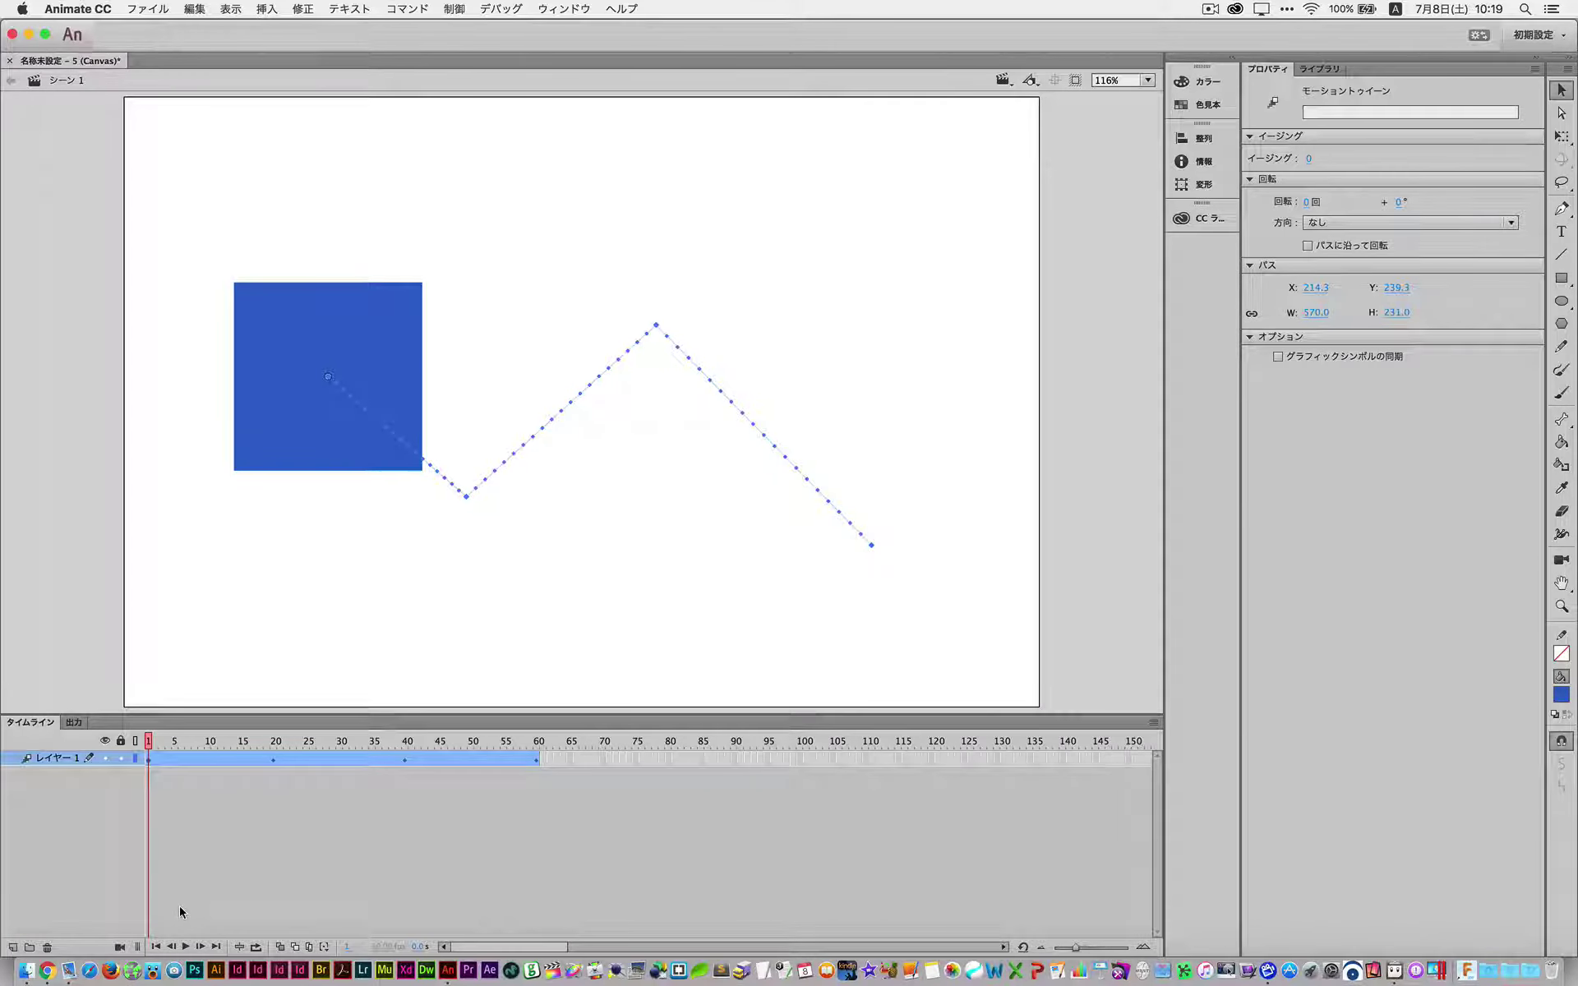
click(185, 946)
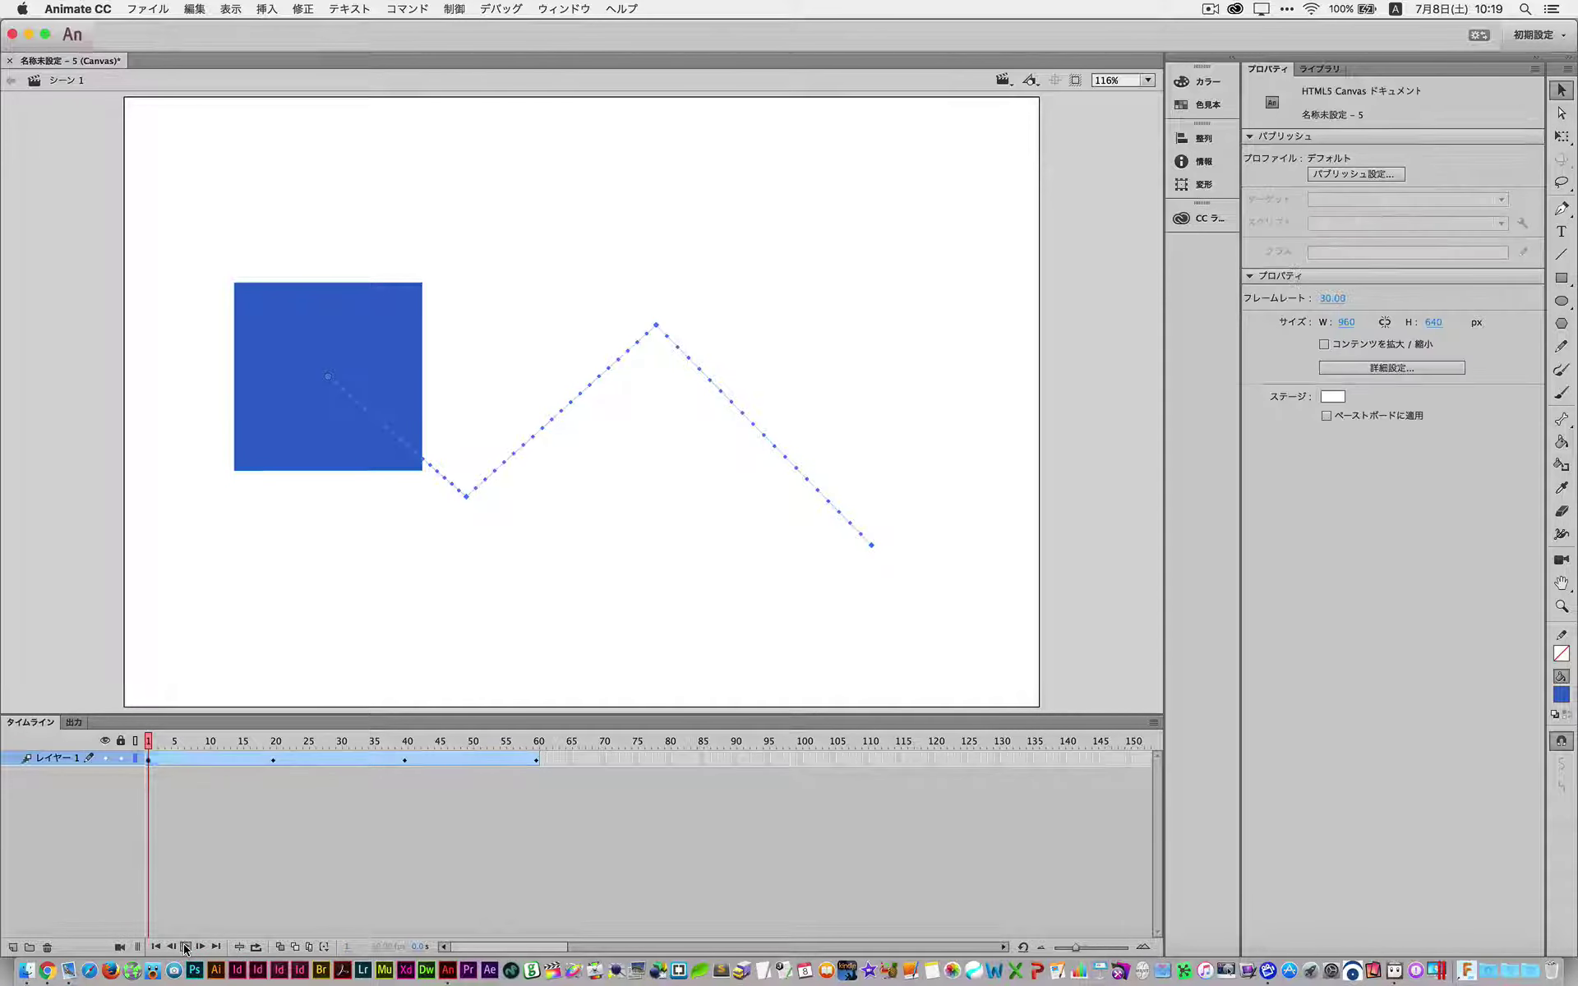
- Set the motion tween to rotate the square clockwise 6 times, and return the playhead to frame 1
click(181, 754)
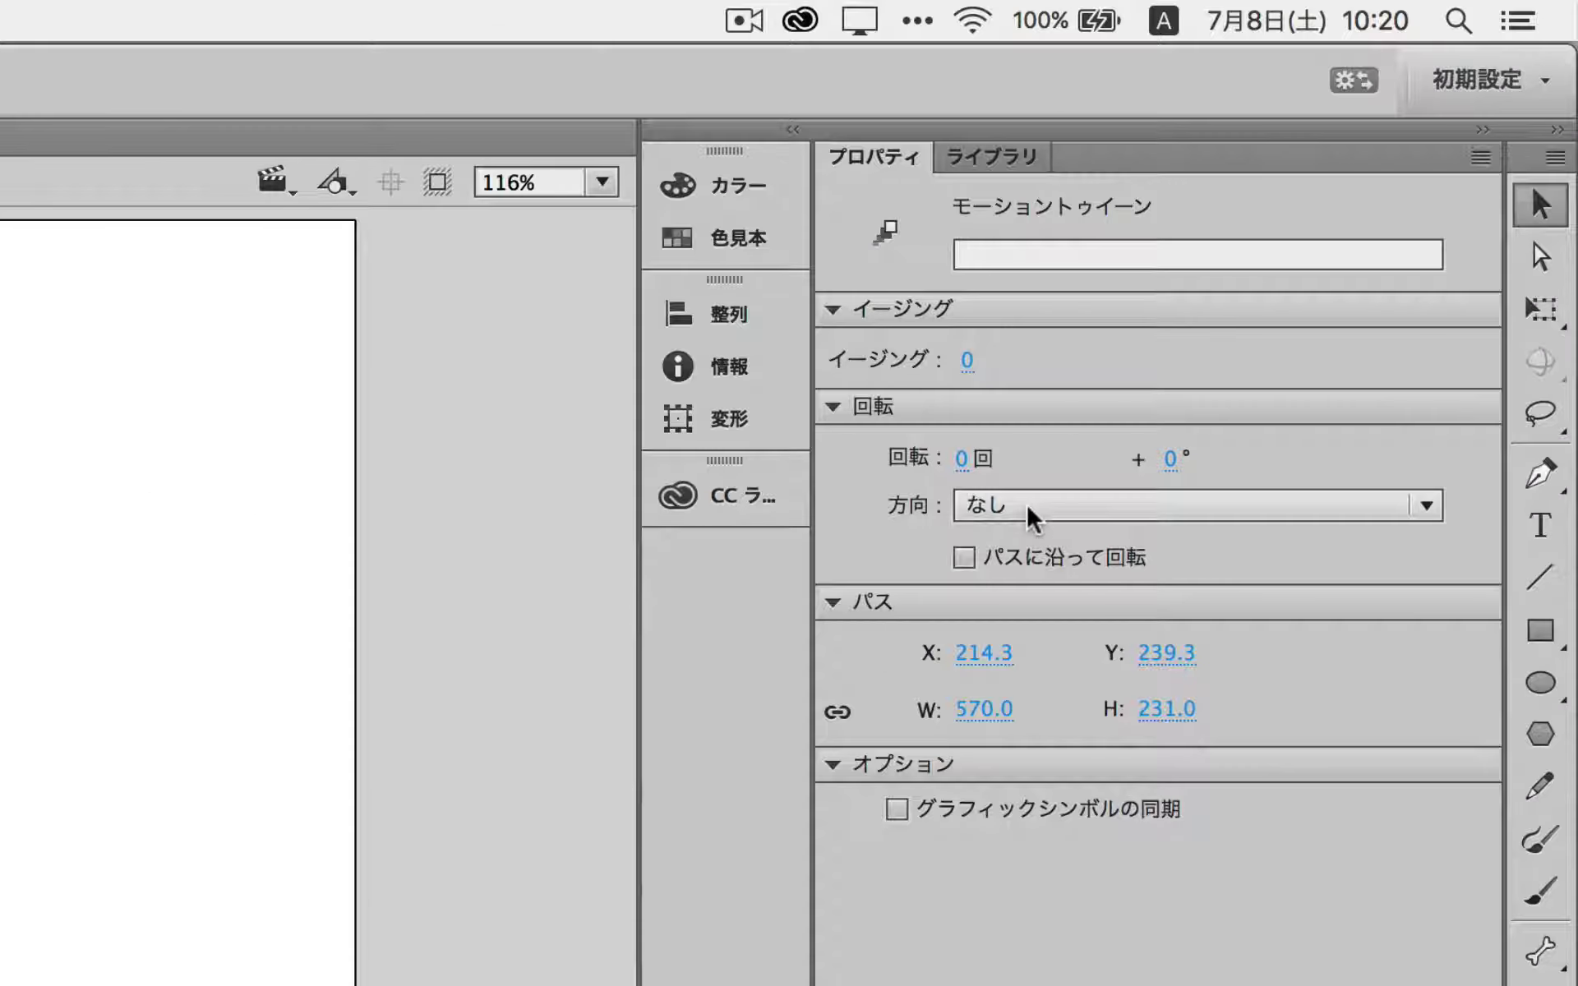
click(1032, 517)
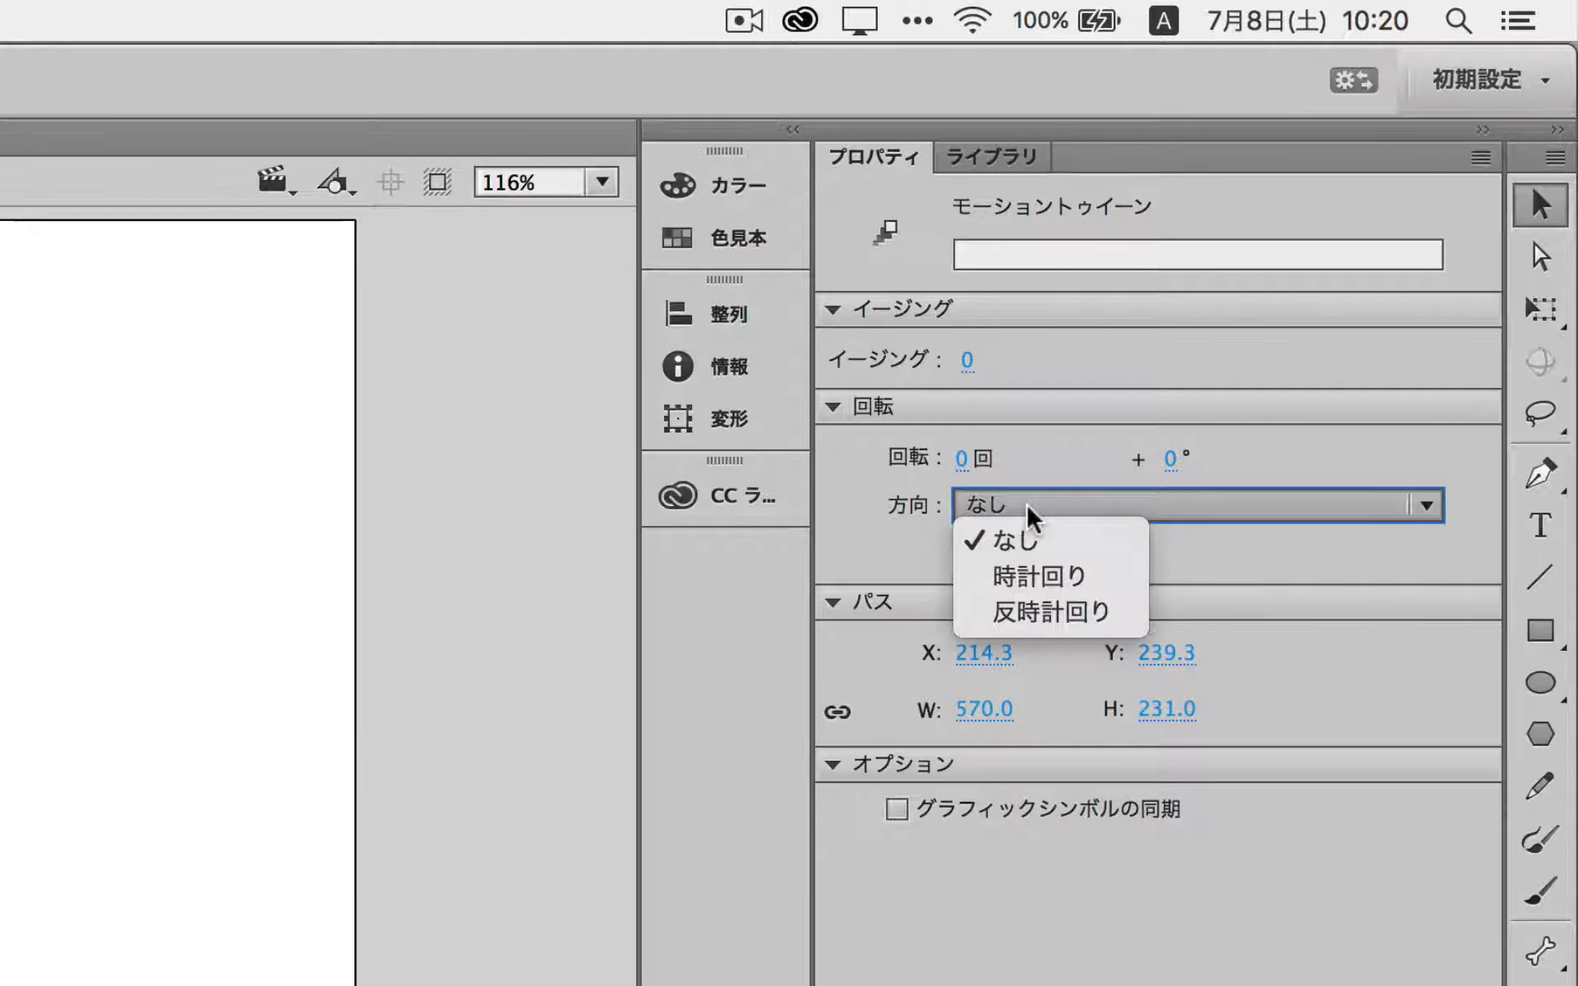
click(1029, 567)
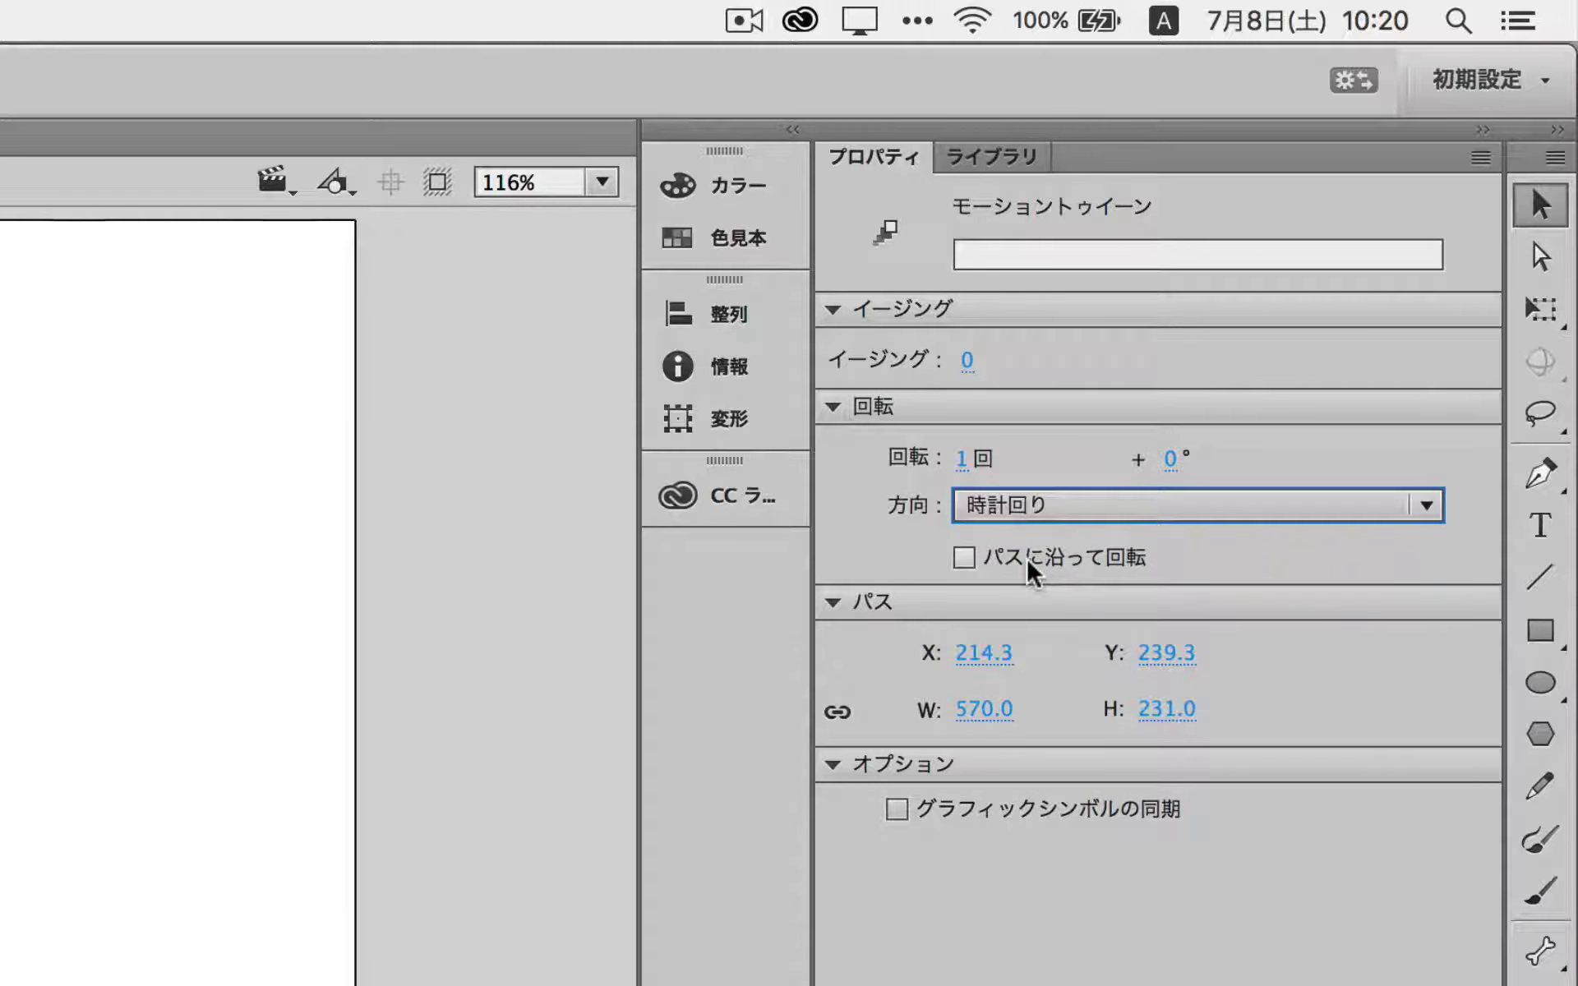
click(961, 459)
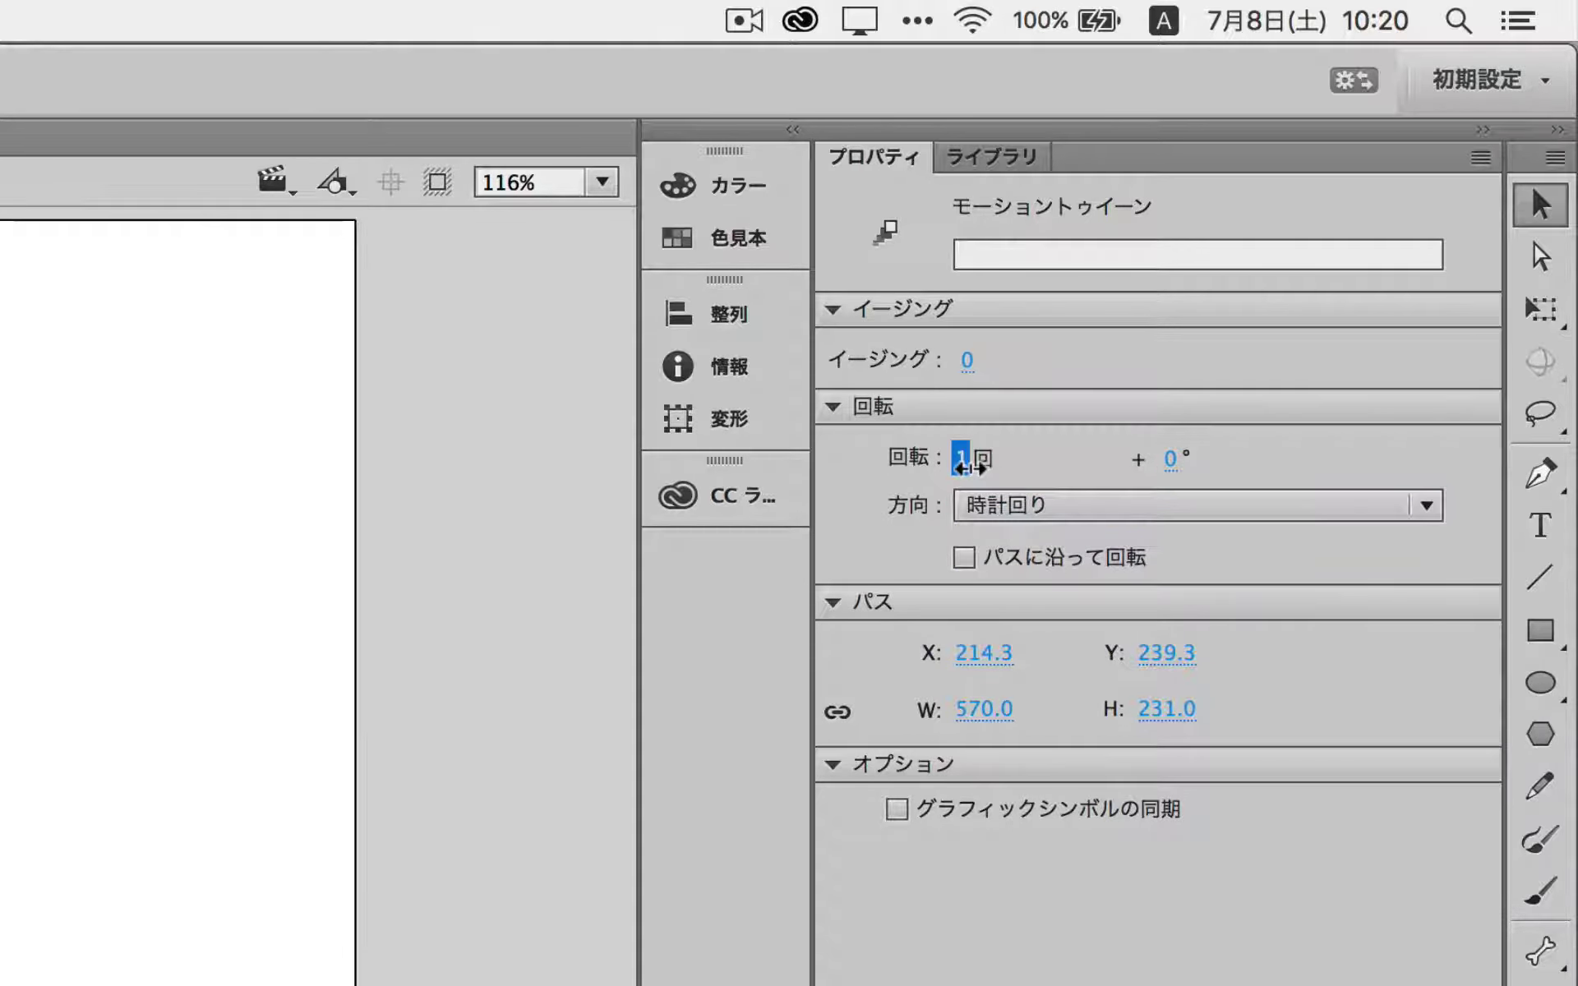
drag(966, 467, 983, 469)
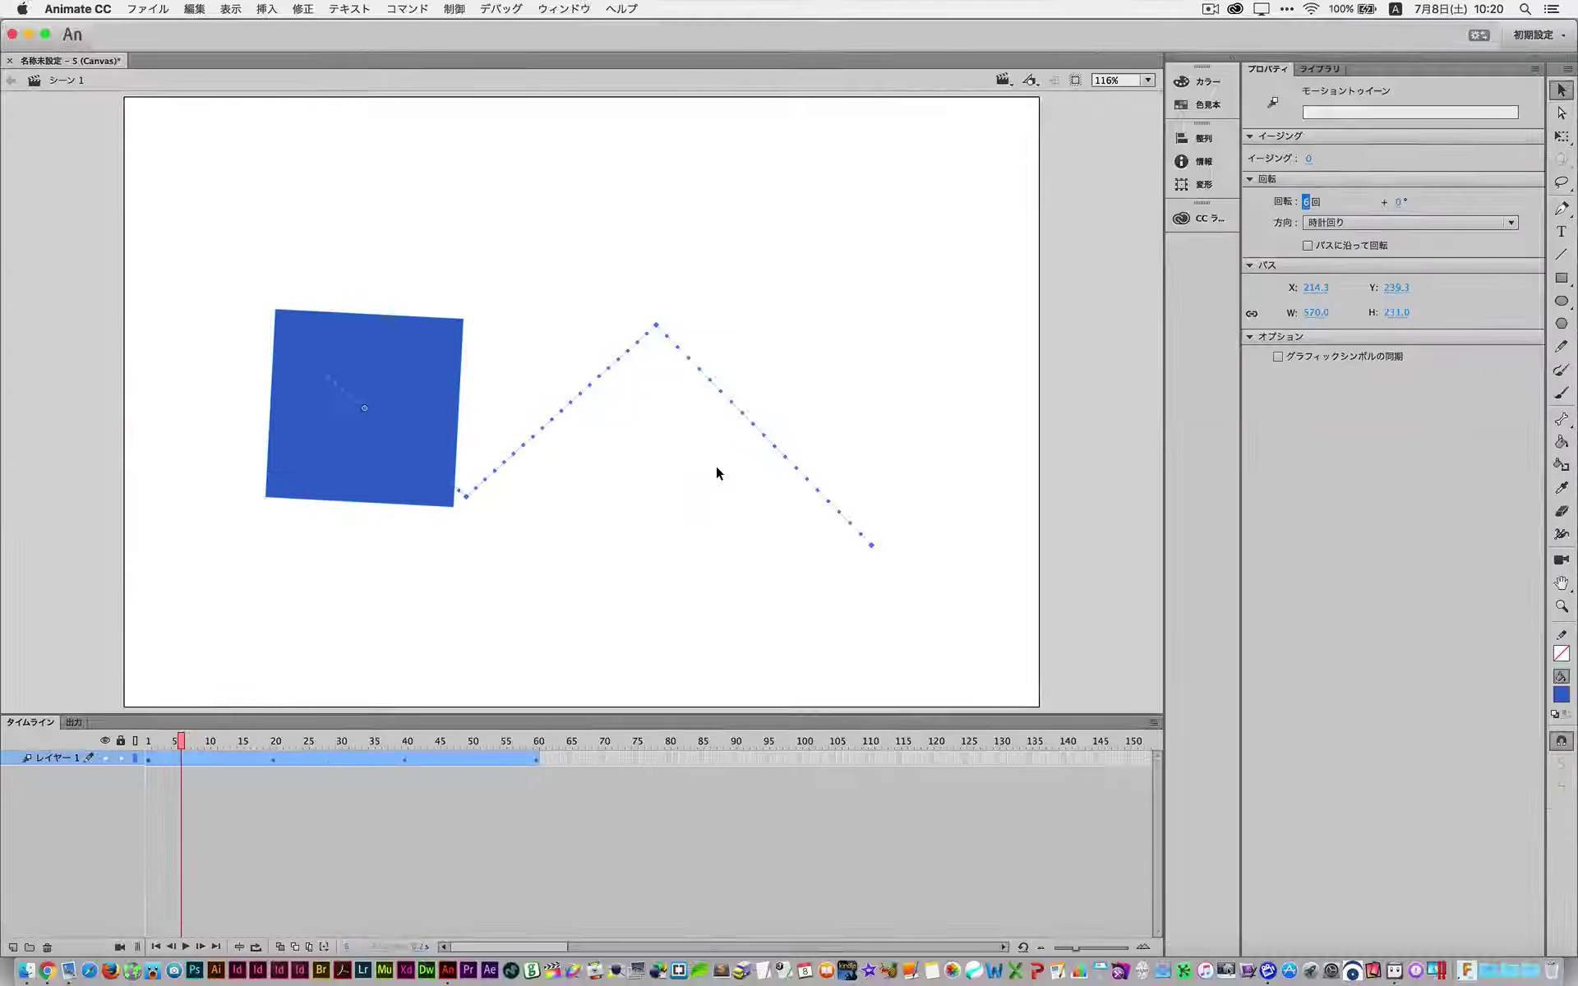
click(149, 757)
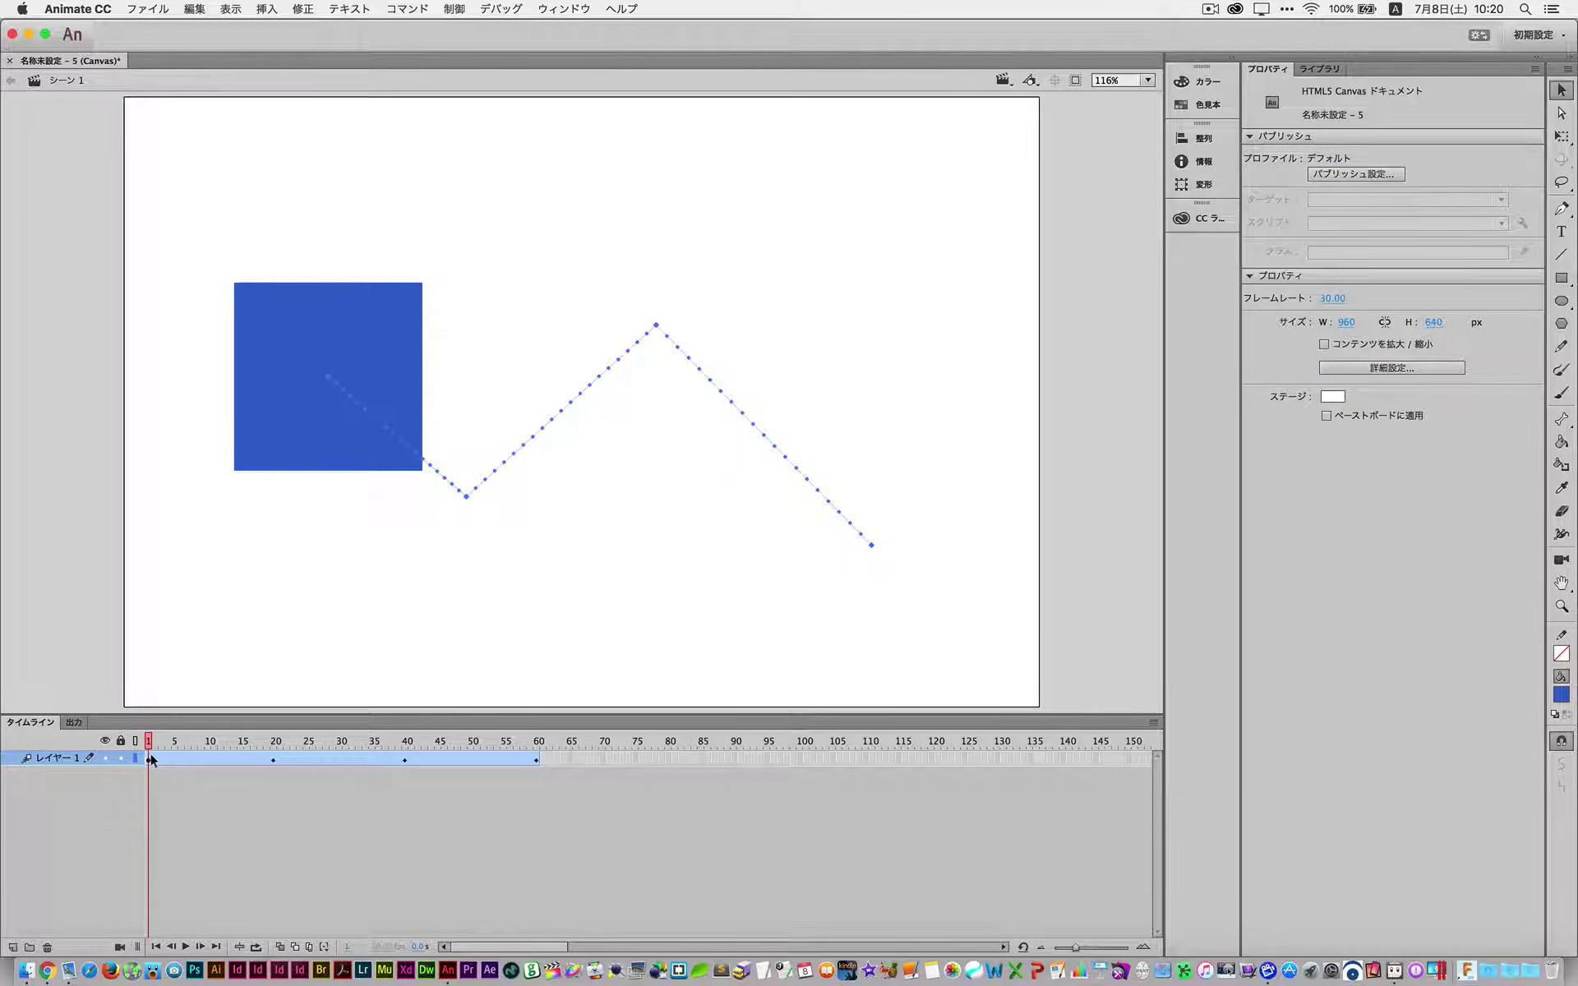
- Play the tween, and make the motion path's zigzag steeper by moving its frame 20 corner down and its frame 40 corner up
click(186, 948)
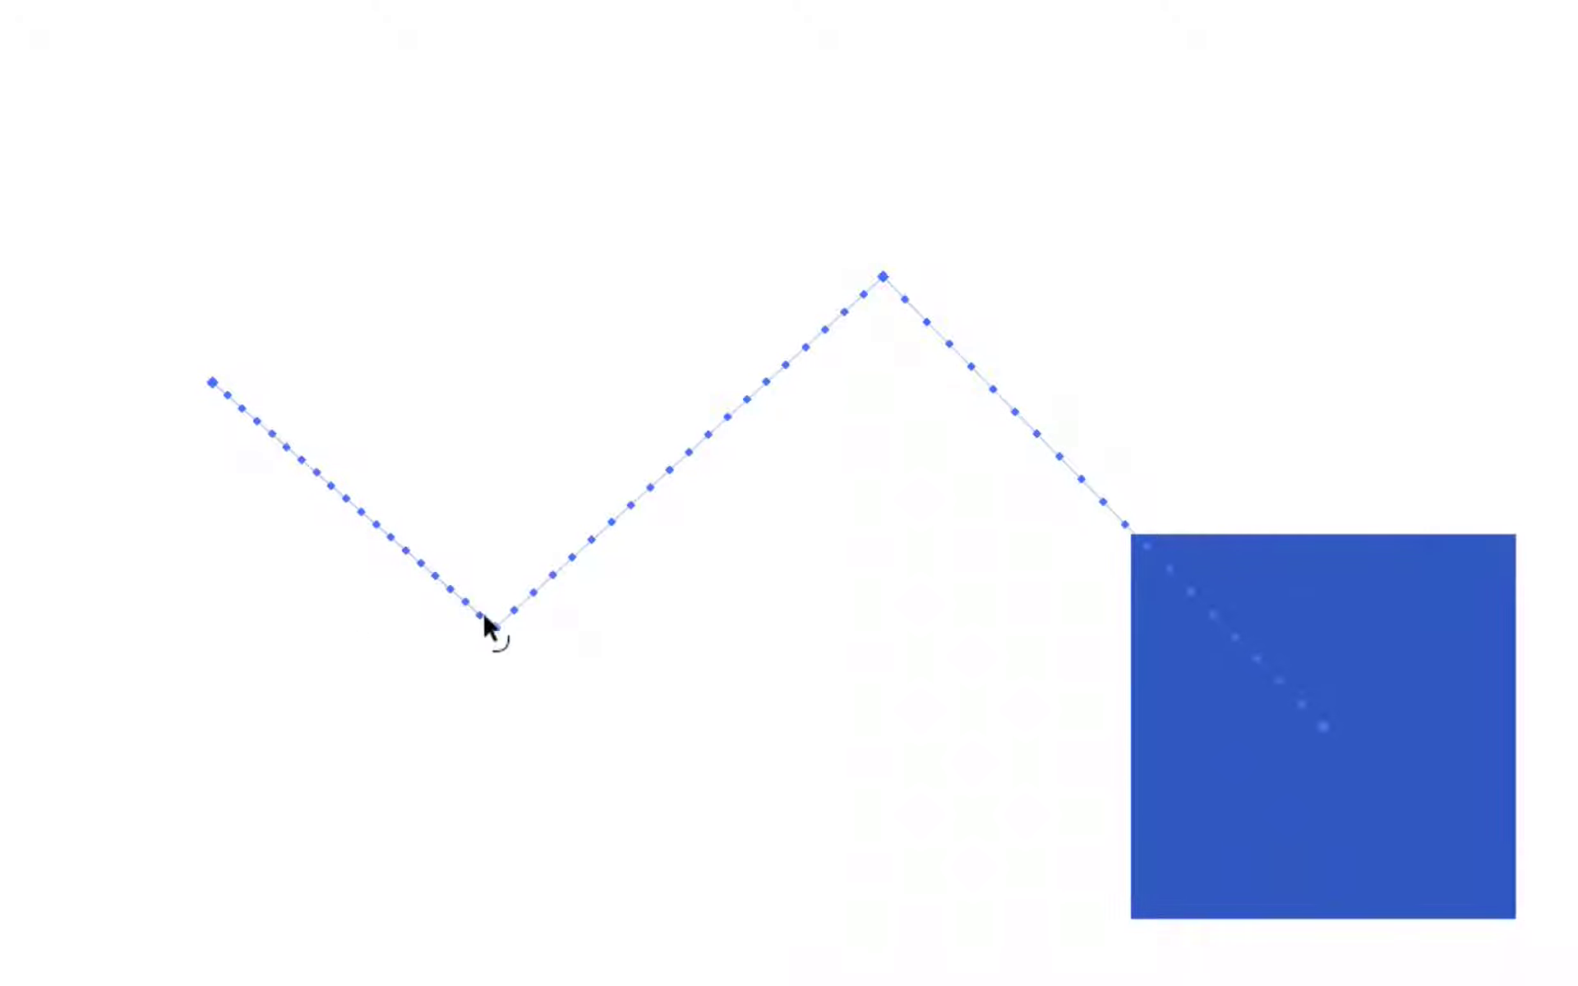
drag(492, 623, 498, 721)
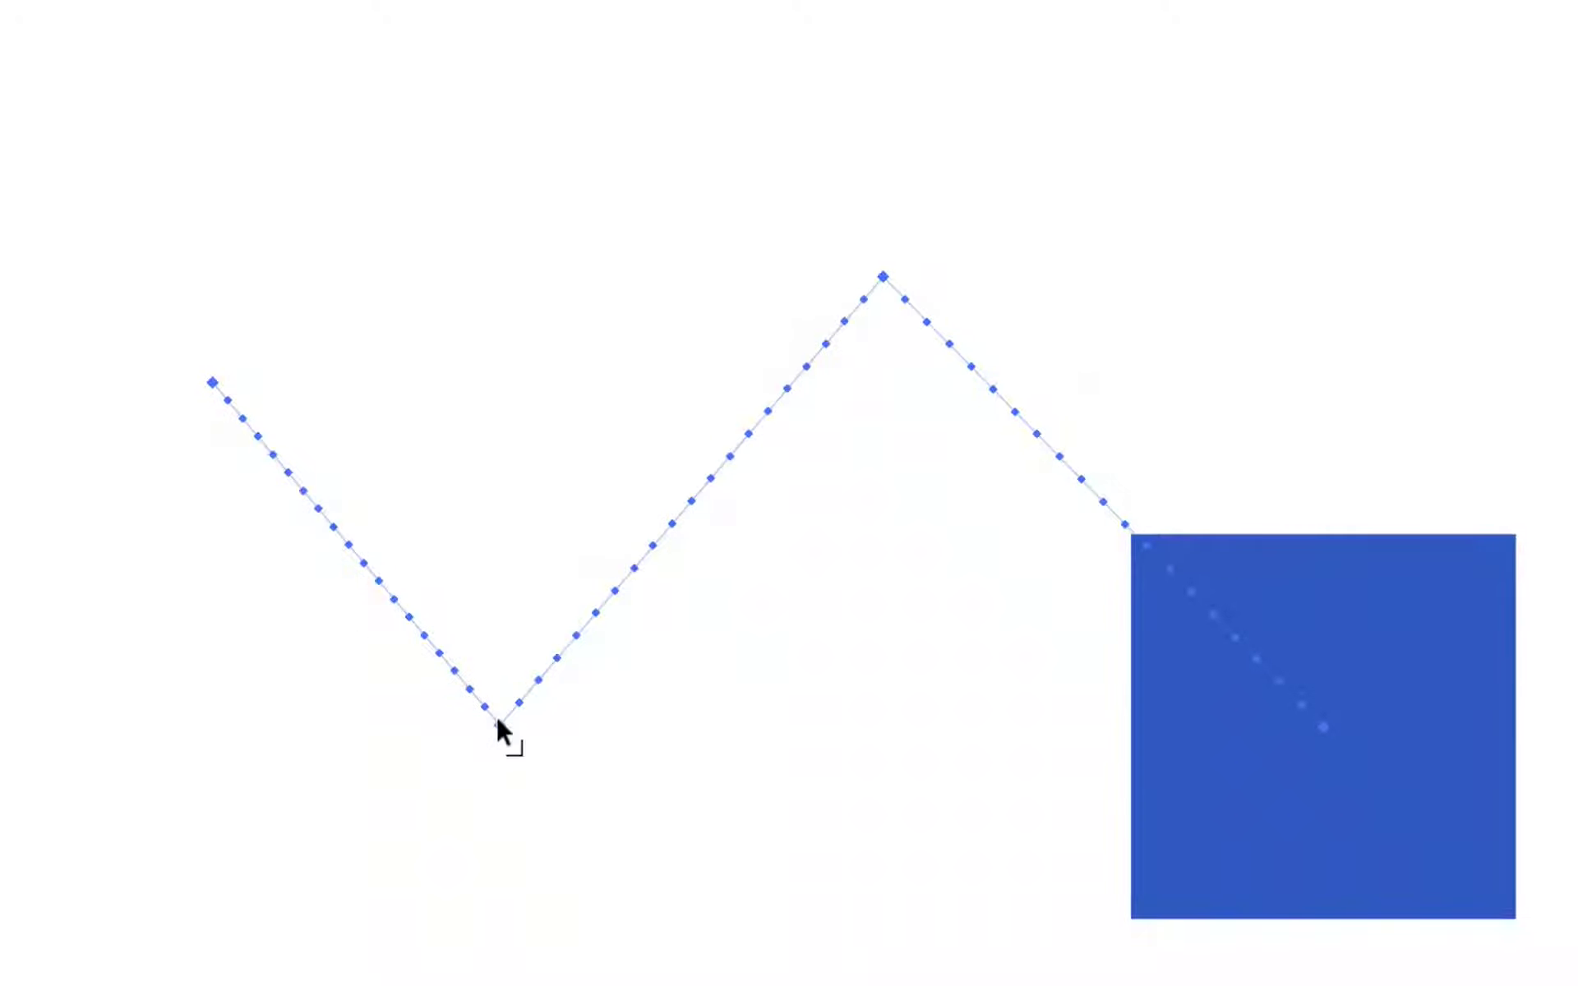
drag(883, 276, 888, 125)
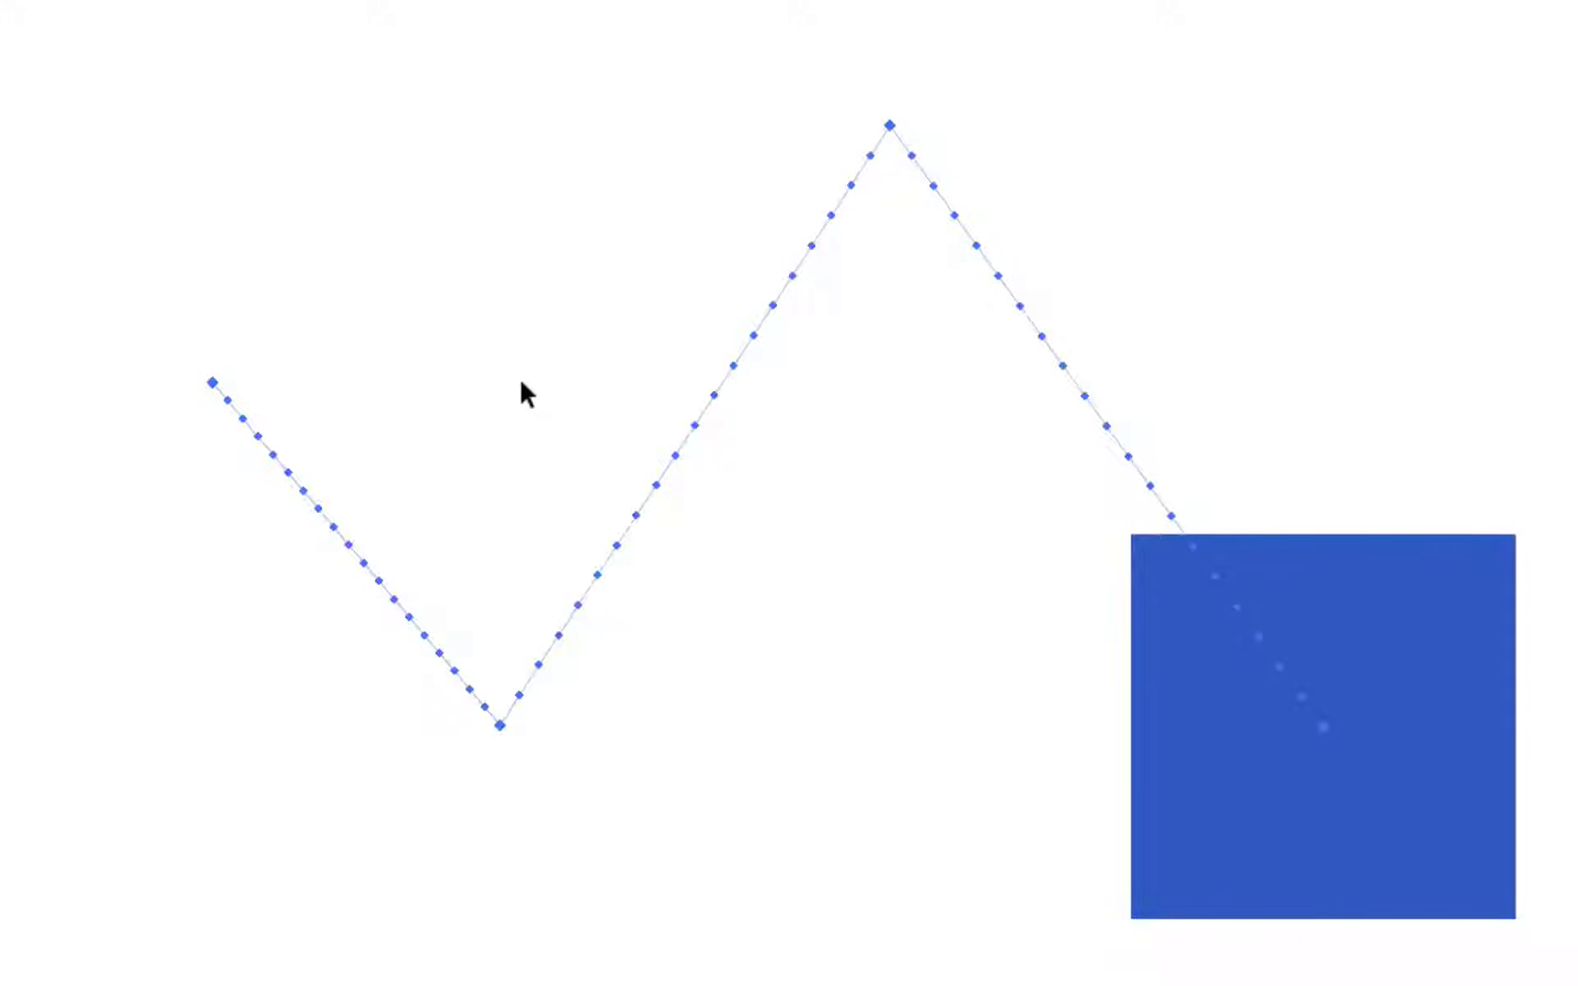
- Bend the motion path's three straight segments into upward-bulging curves, with the last one arcing widely out to the upper right
drag(353, 544, 421, 445)
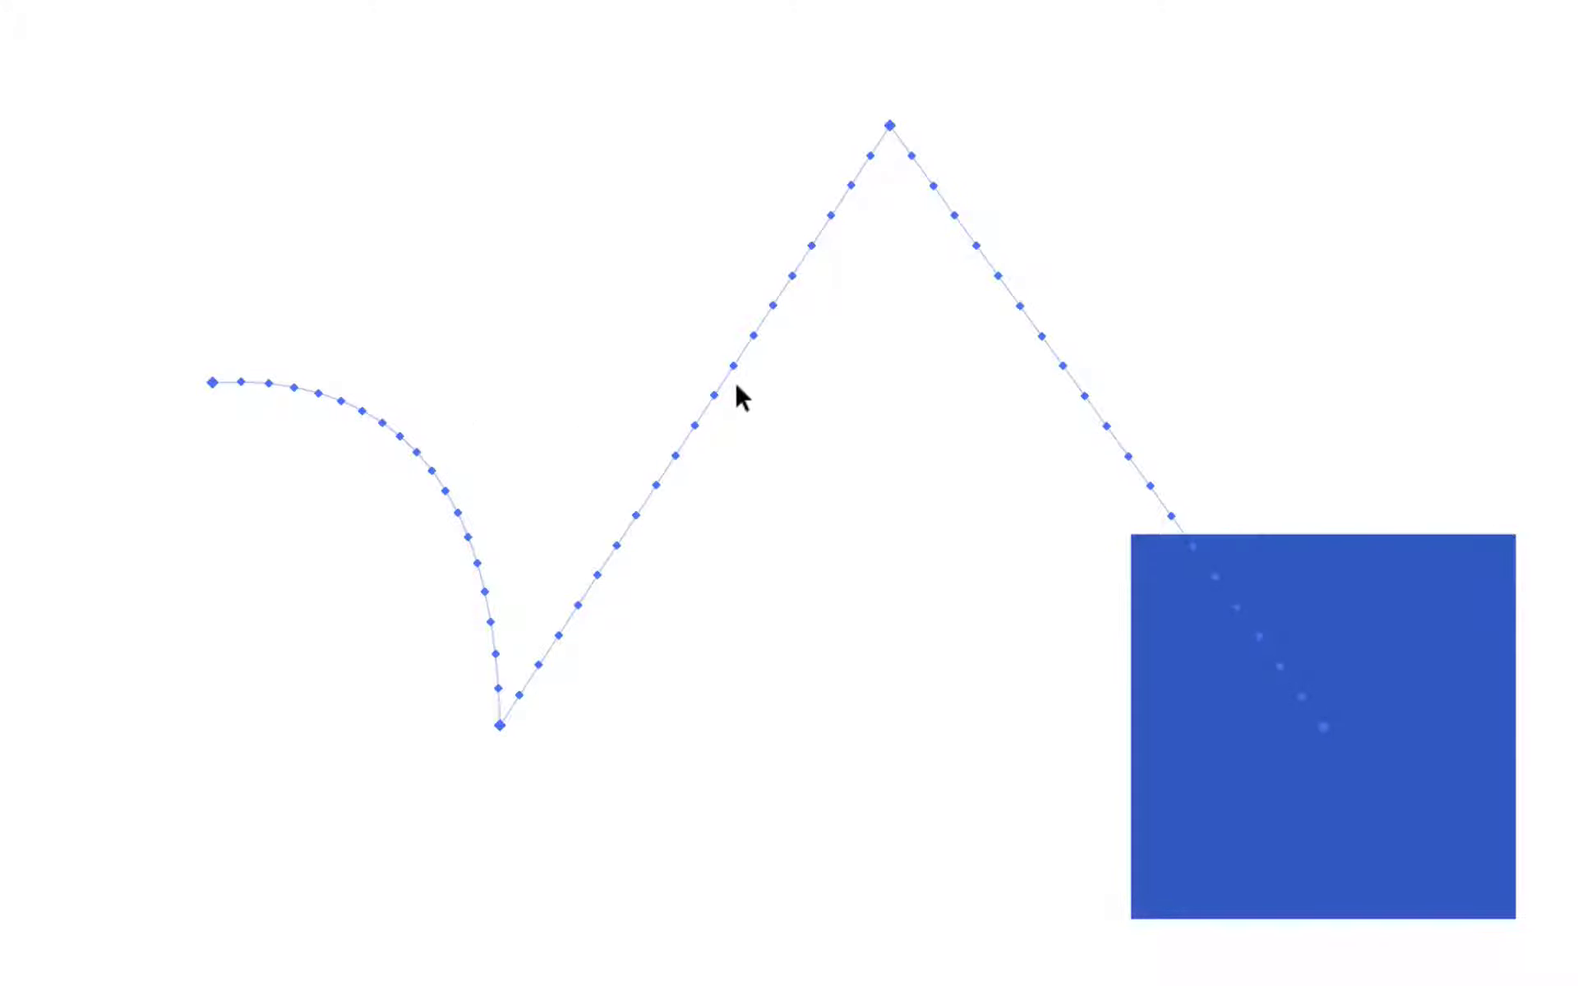
drag(720, 389, 686, 308)
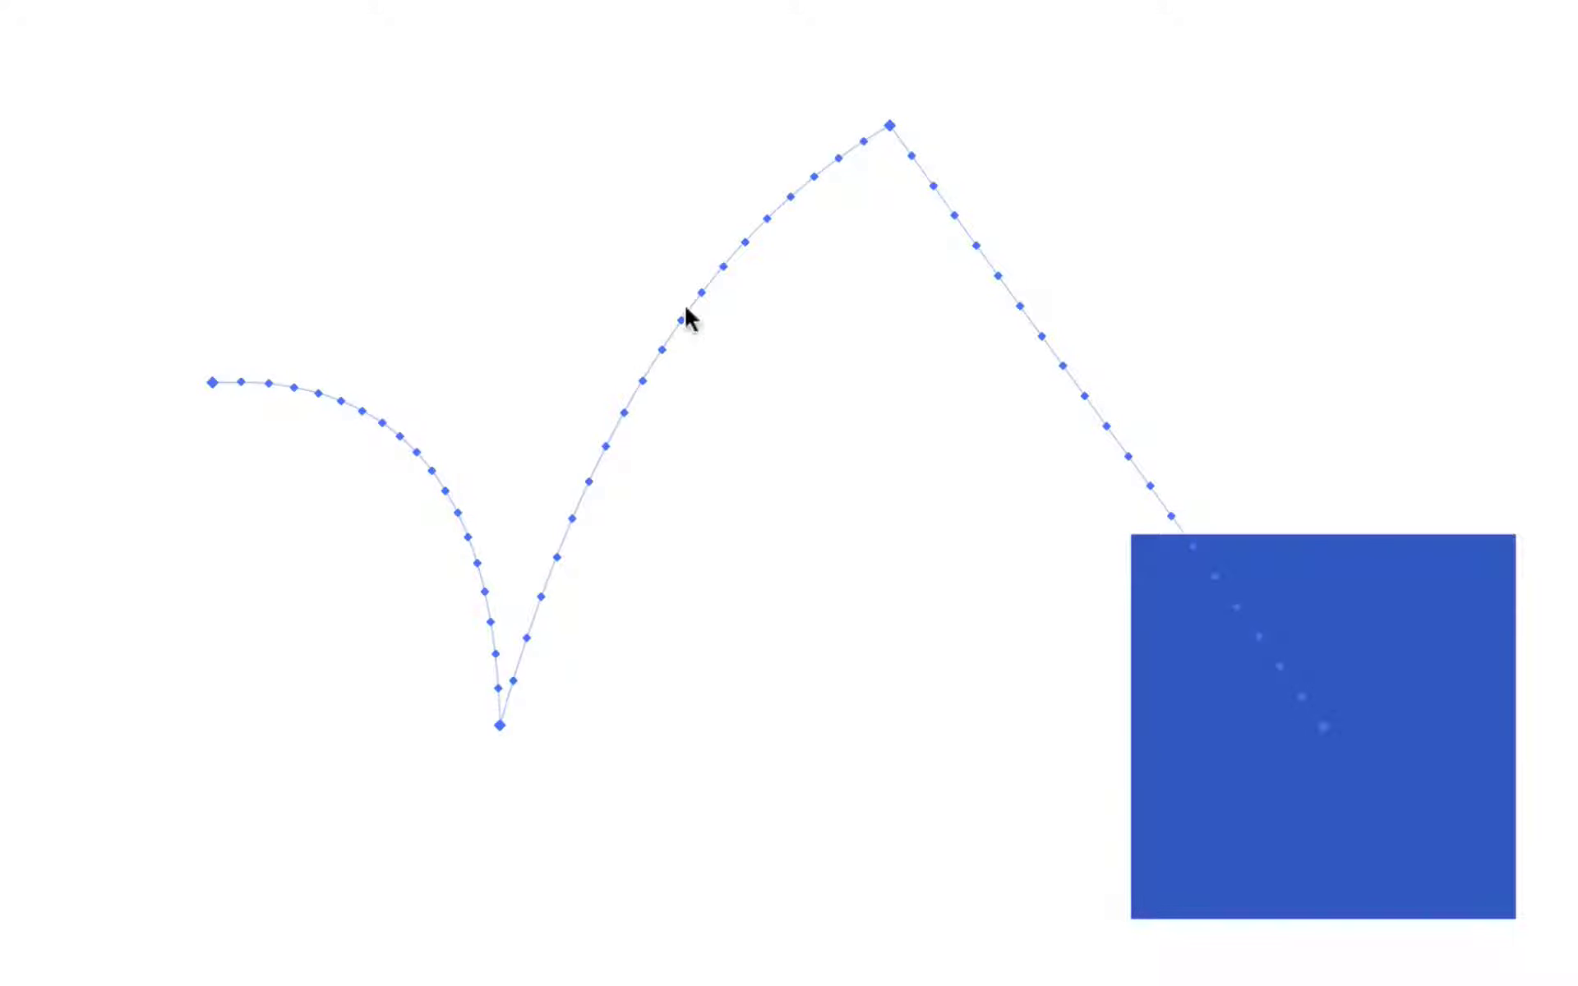
drag(1093, 409, 1308, 72)
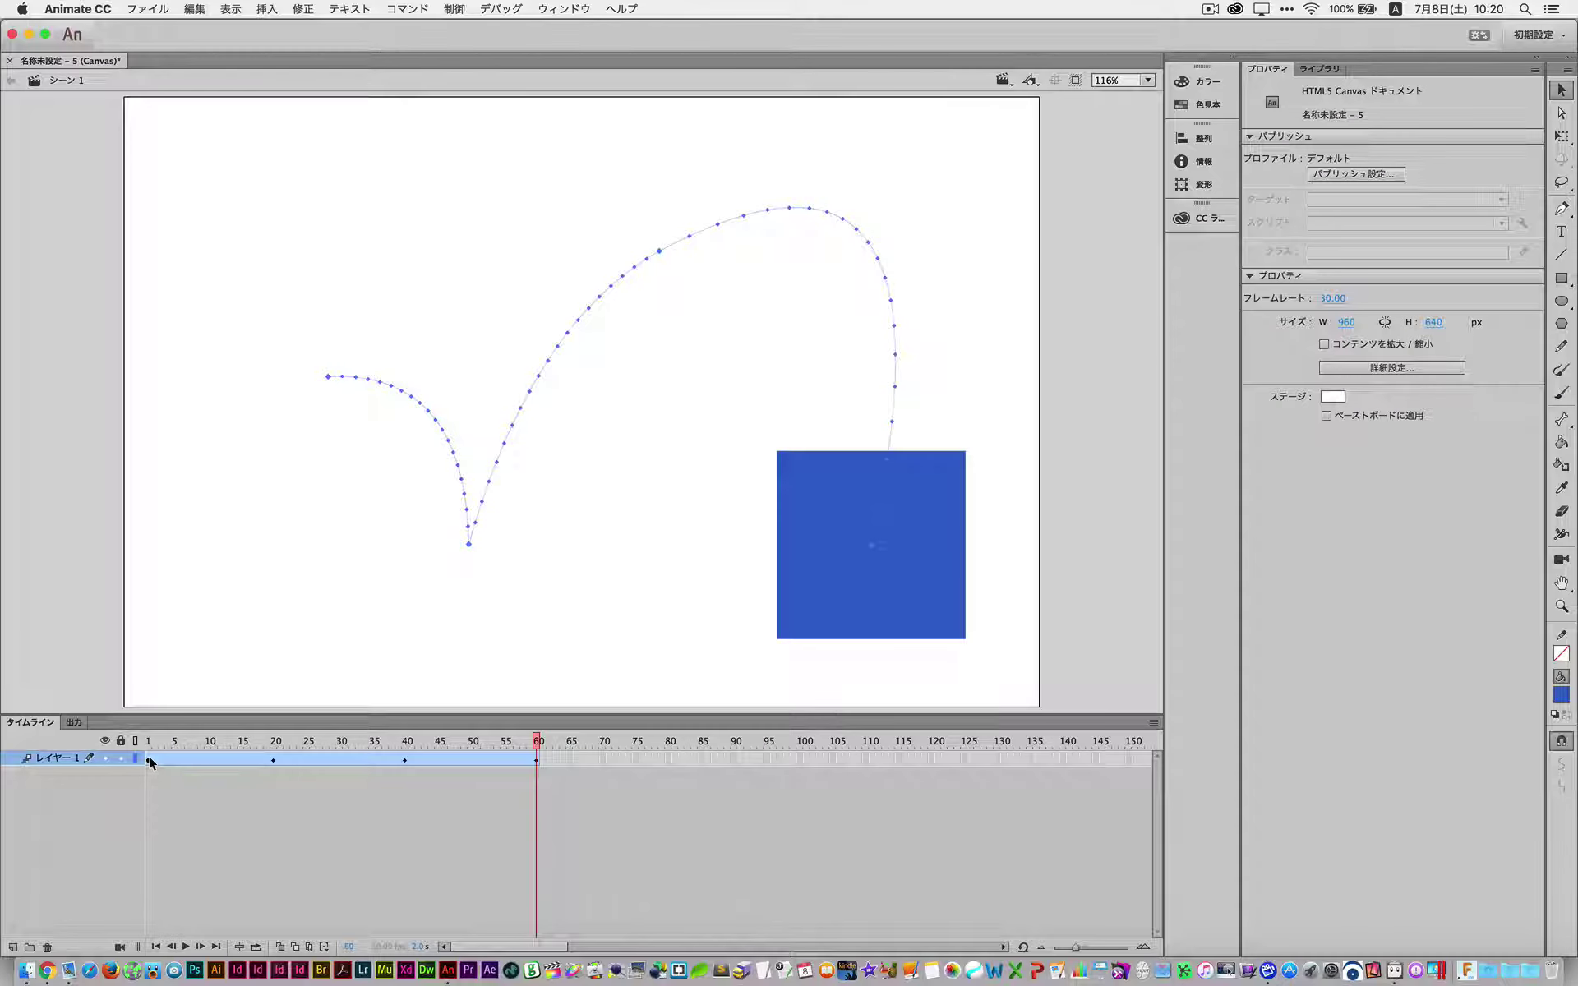
- Play the rotating square's animation along the curved motion path from frame 1 and replay it
click(150, 759)
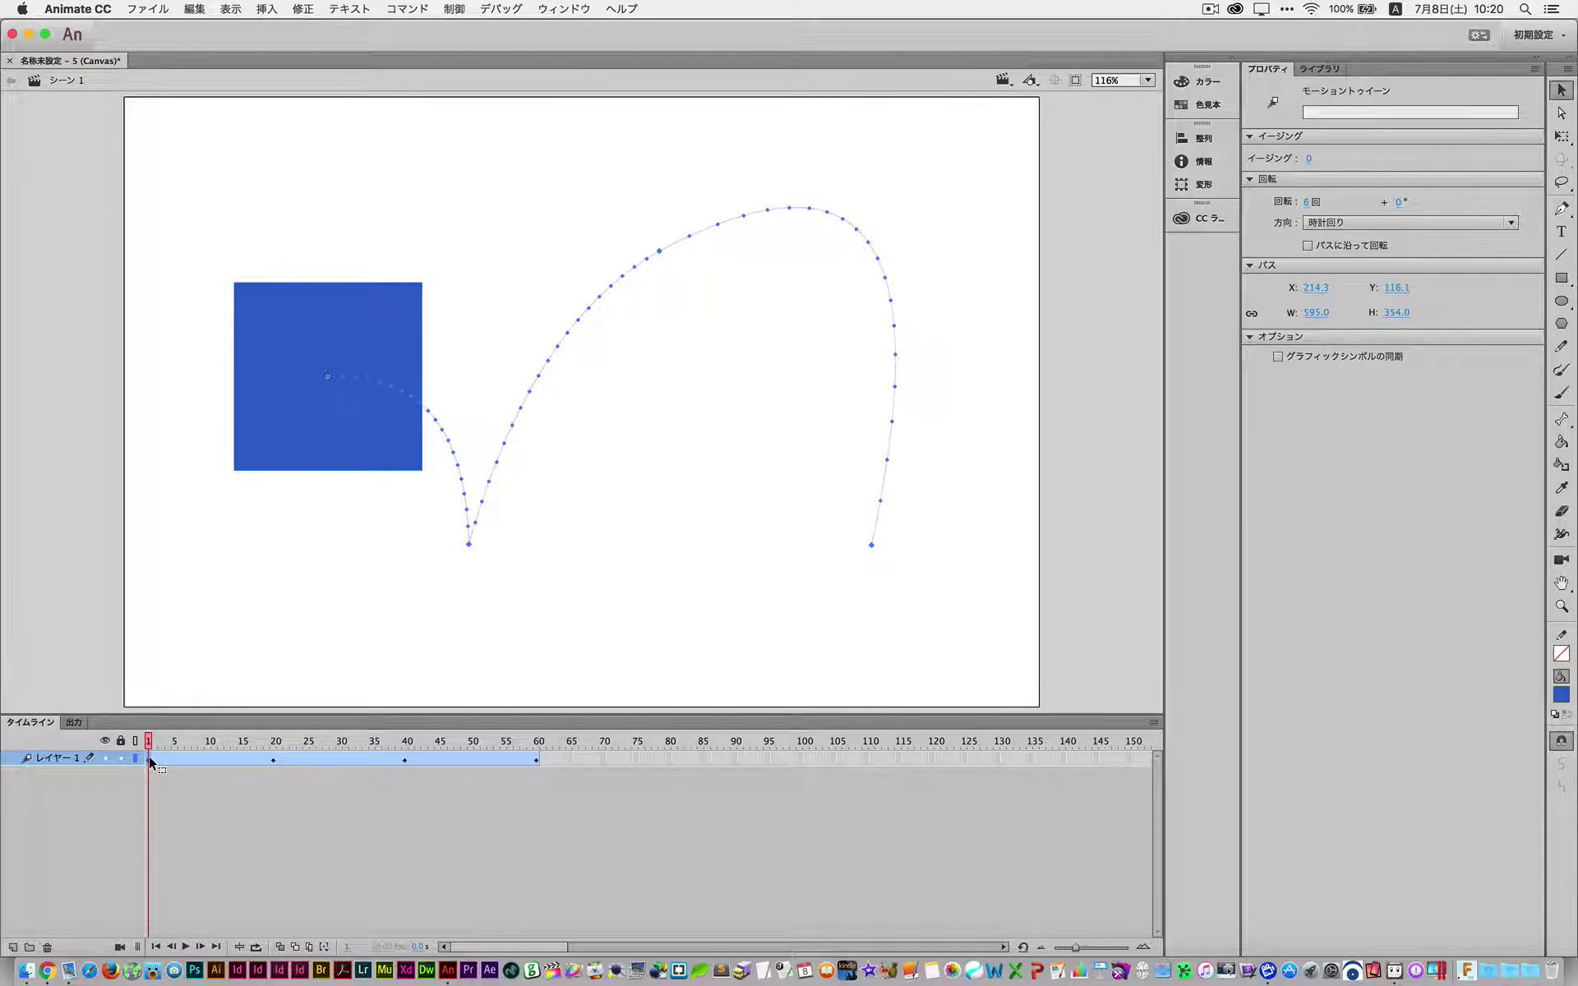
click(186, 946)
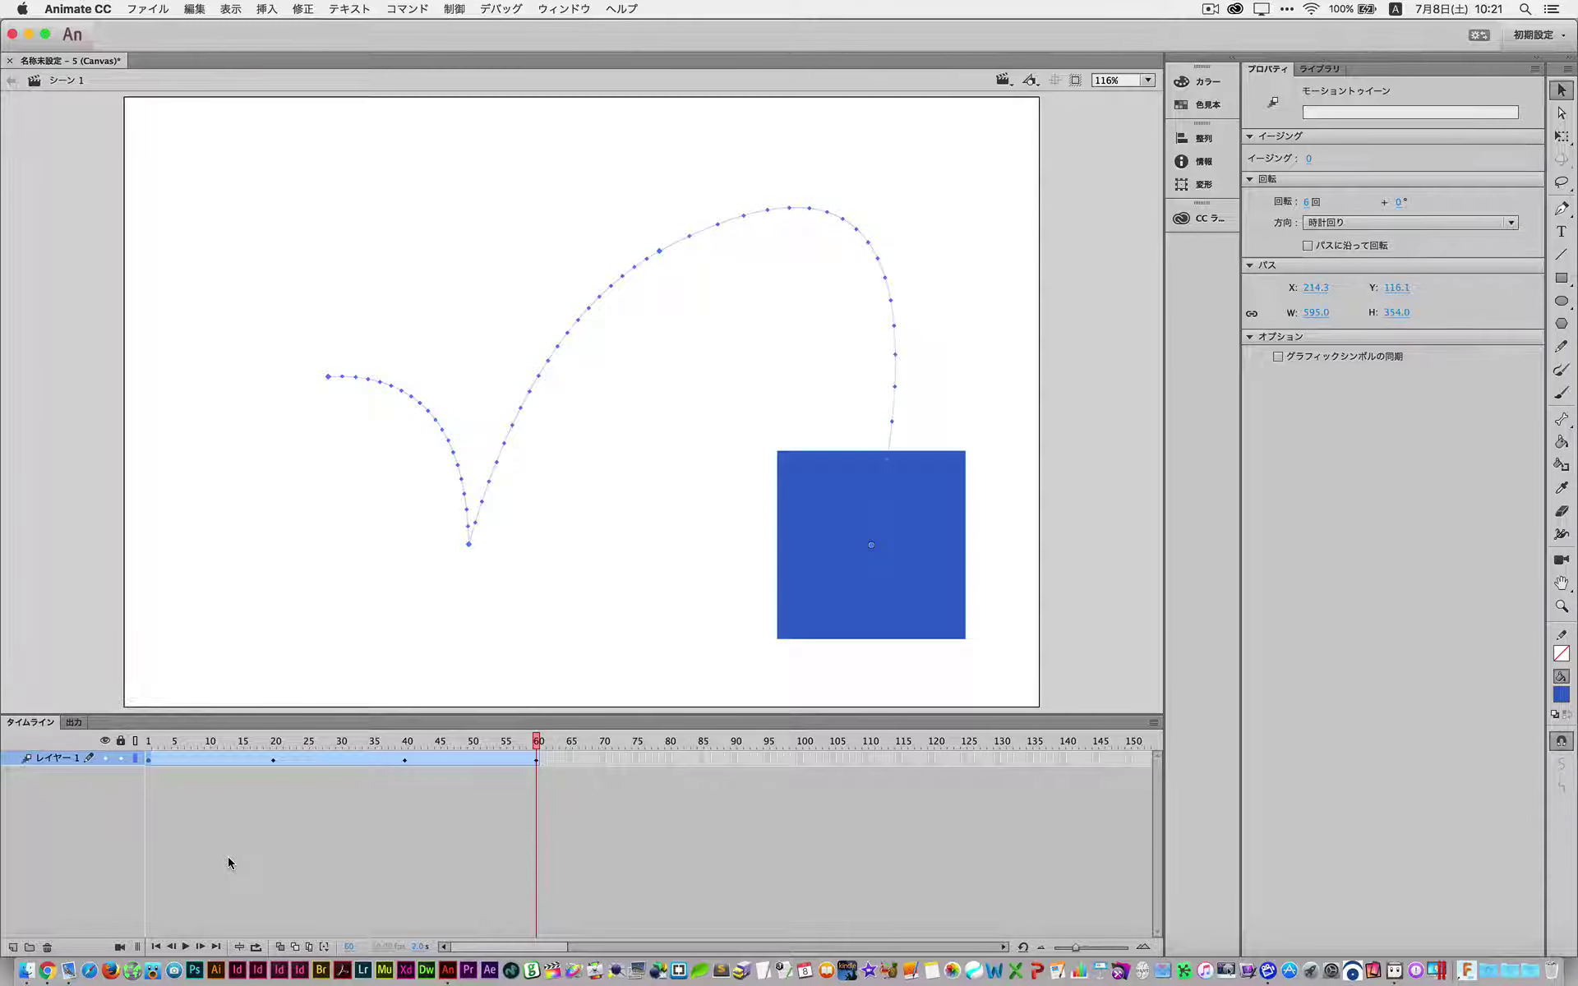
key(Return)
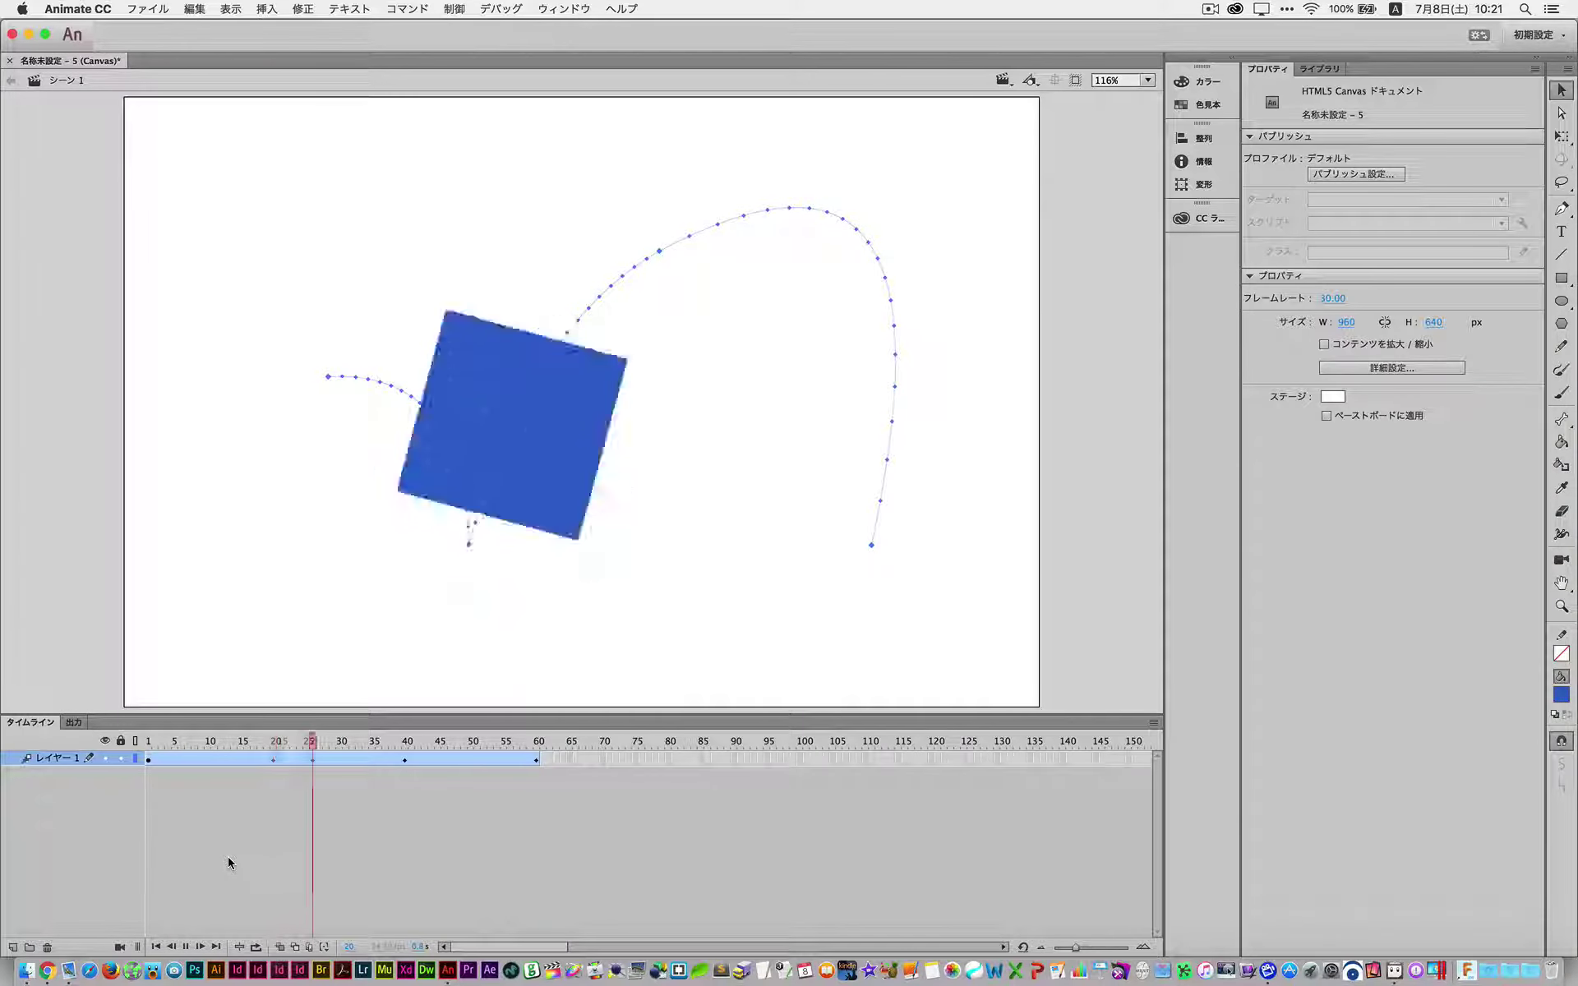